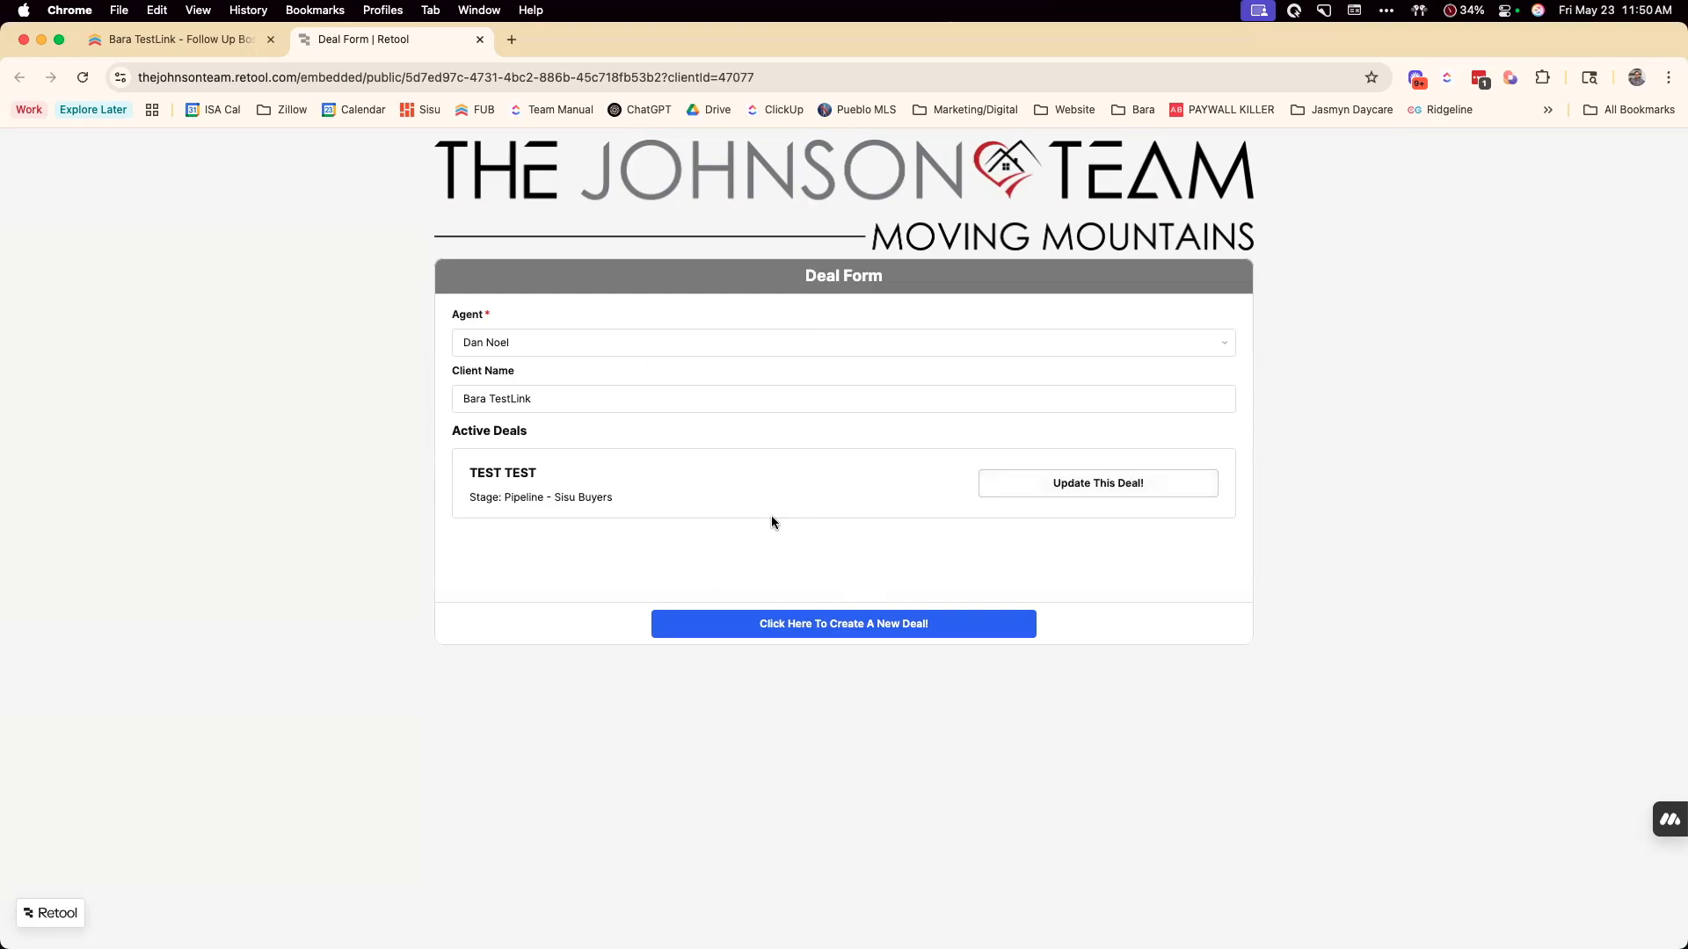
Check the contact's existing deals in Follow Up Boss against the active deals listed on the Deal Form
left_click(188, 39)
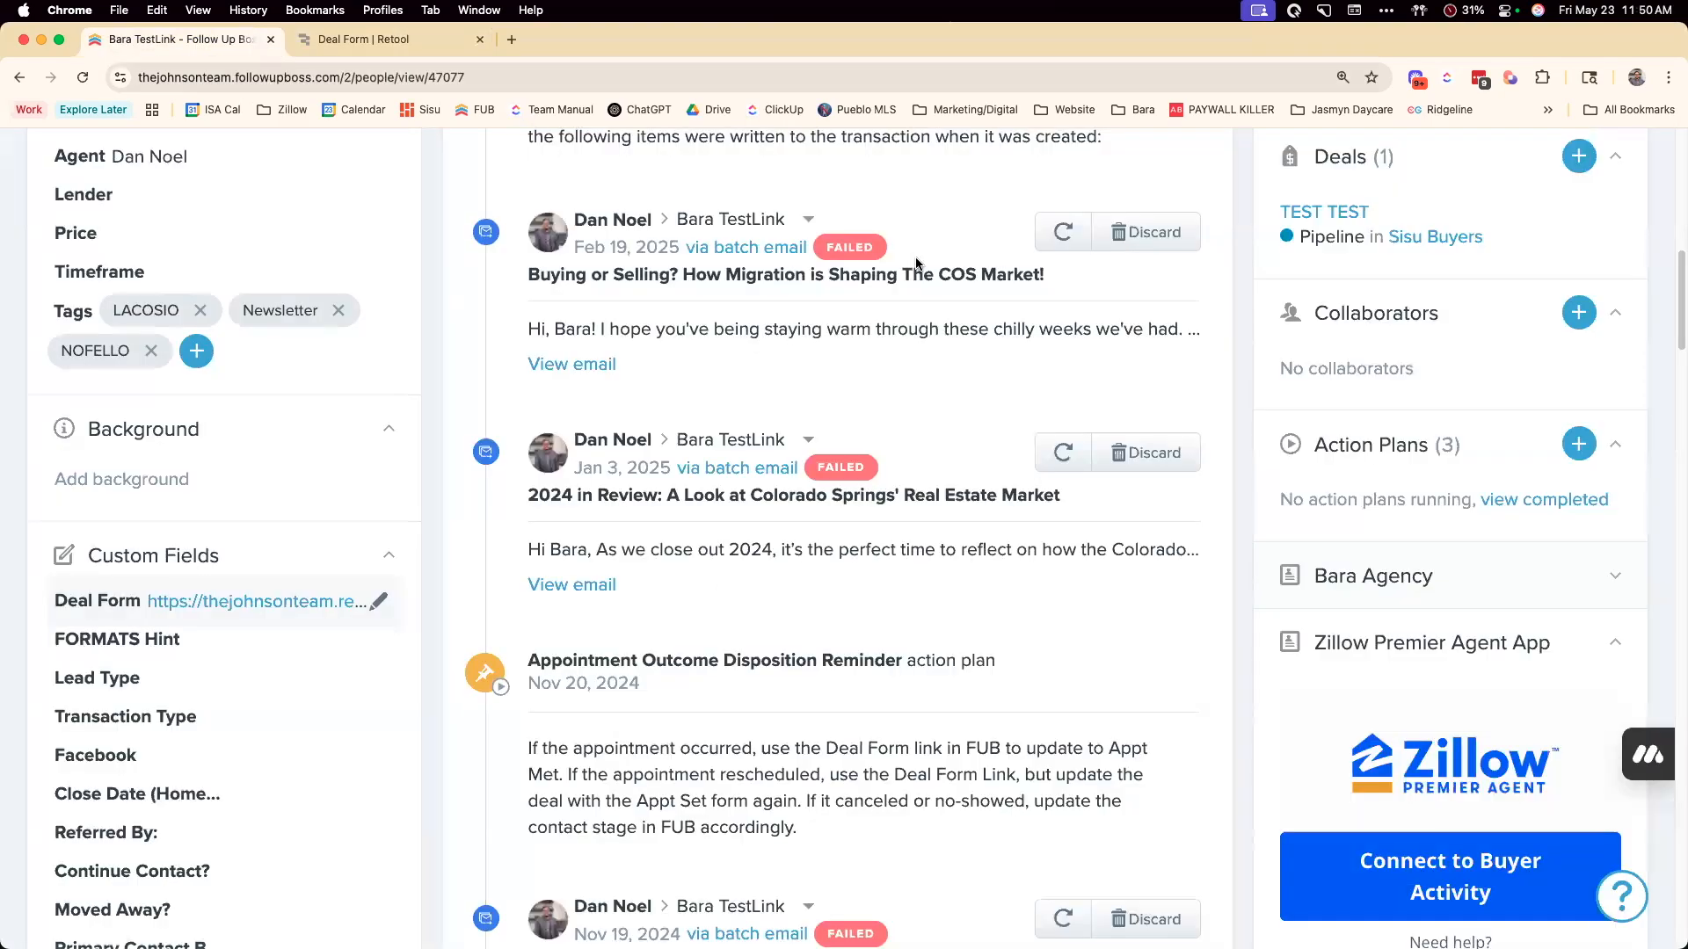
scroll(1324, 619, "down", 10)
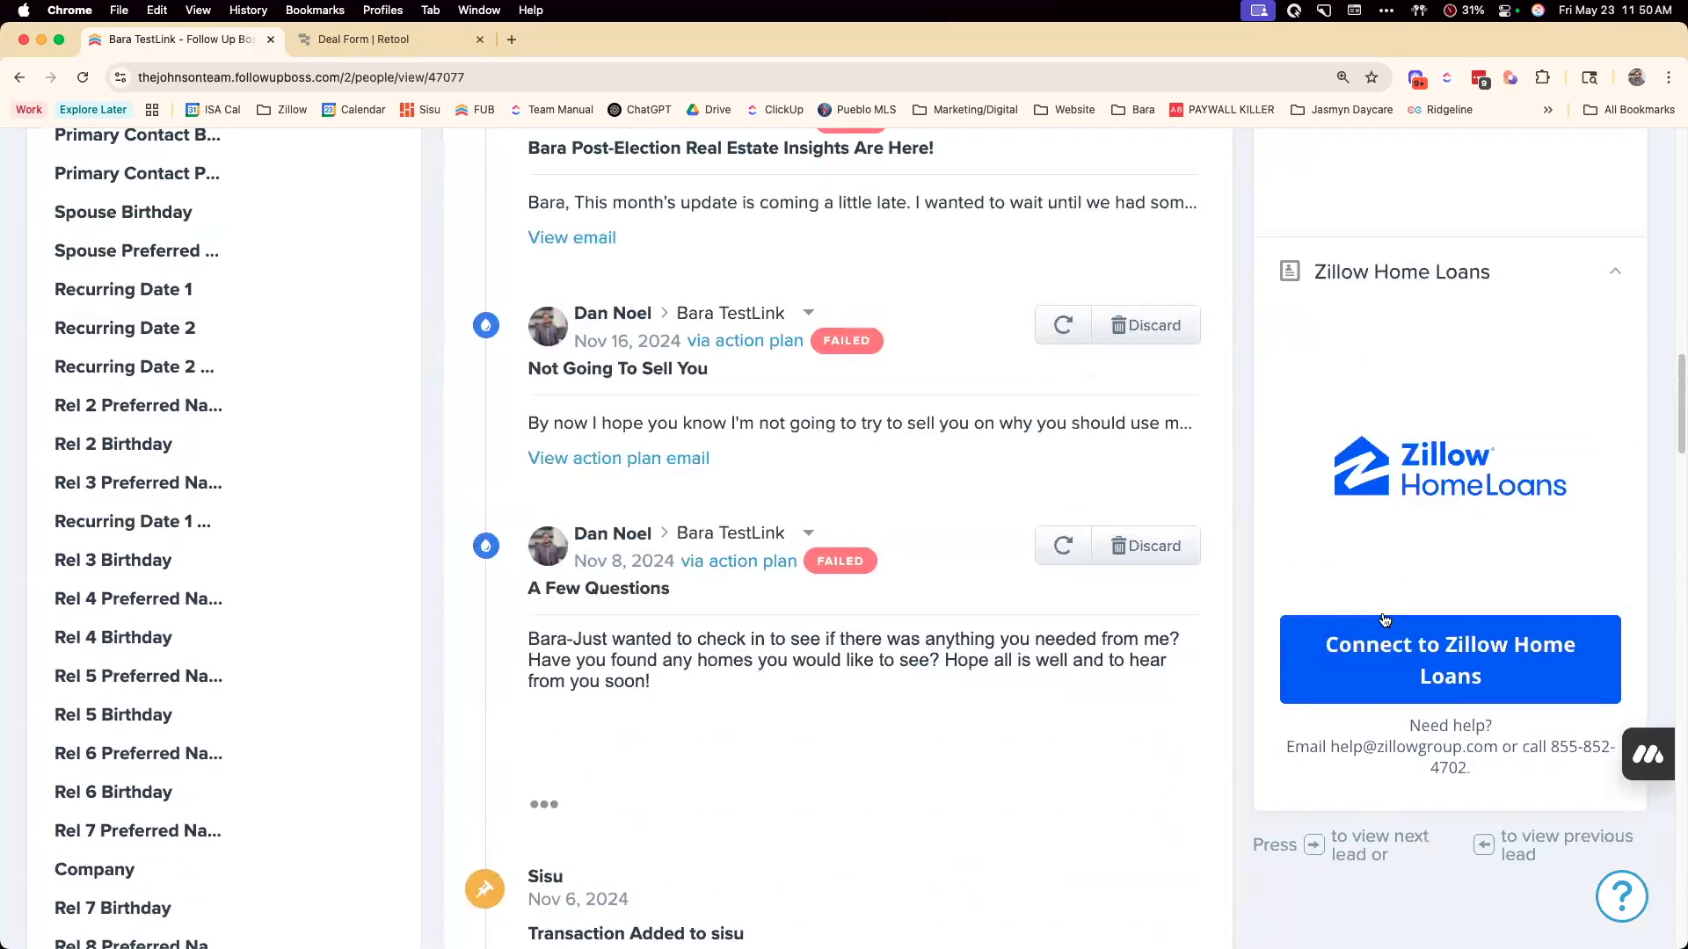
scroll(1385, 618, "up", 15)
scroll(1384, 618, "up", 2)
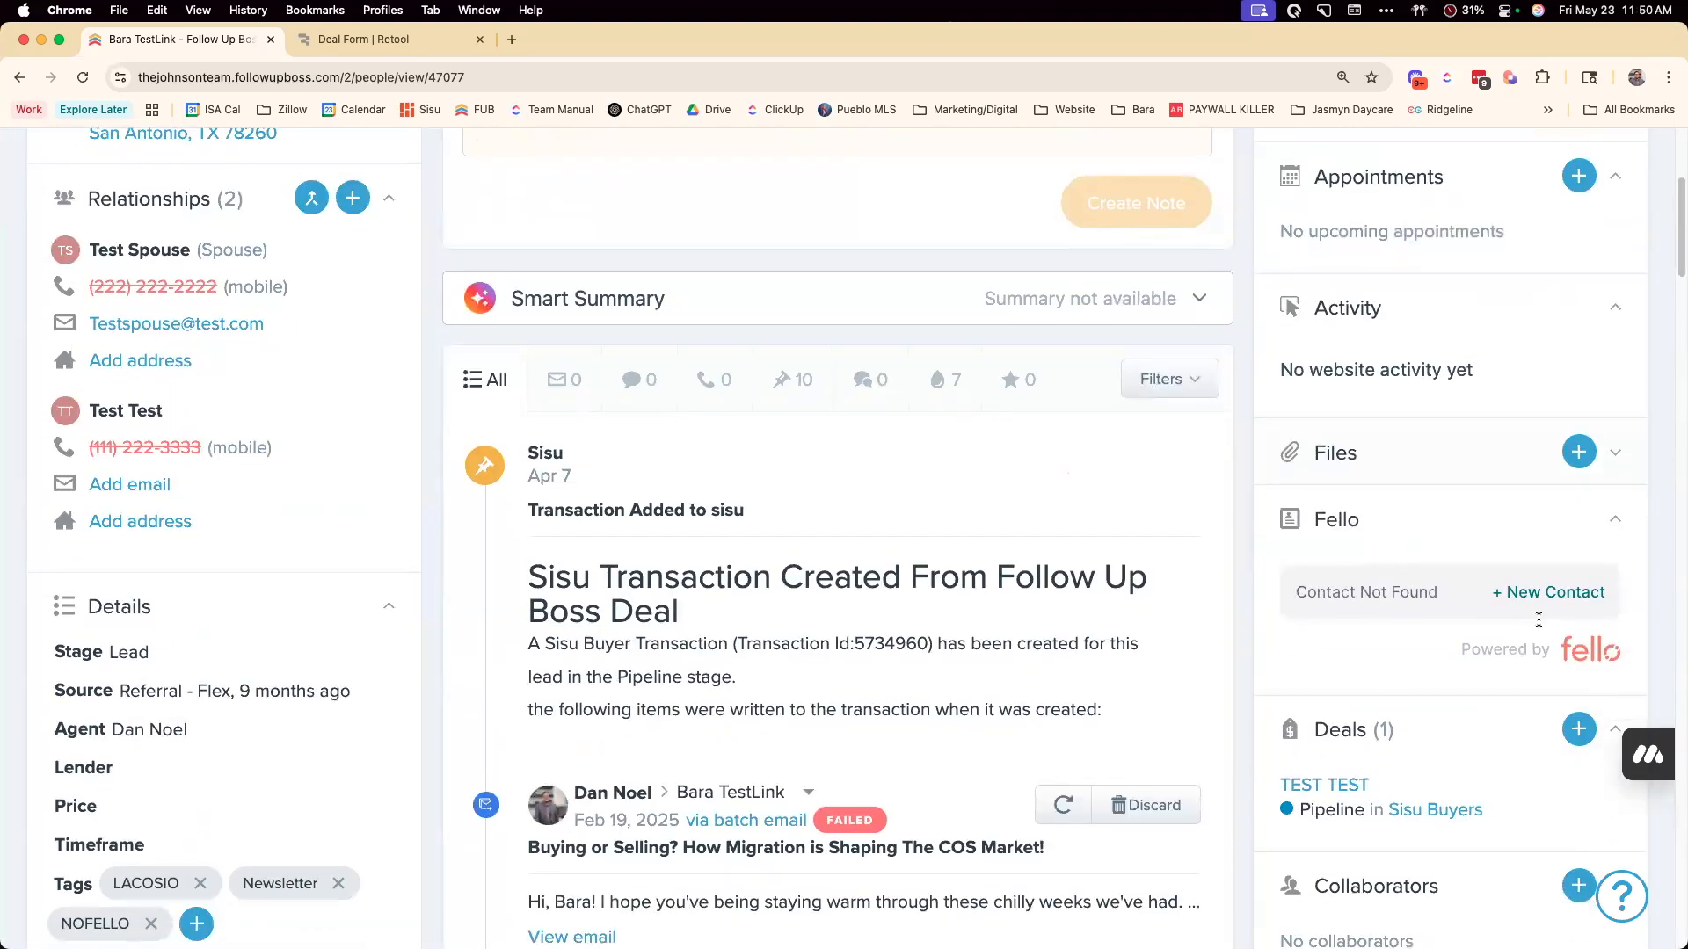
scroll(1530, 703, "down", 2)
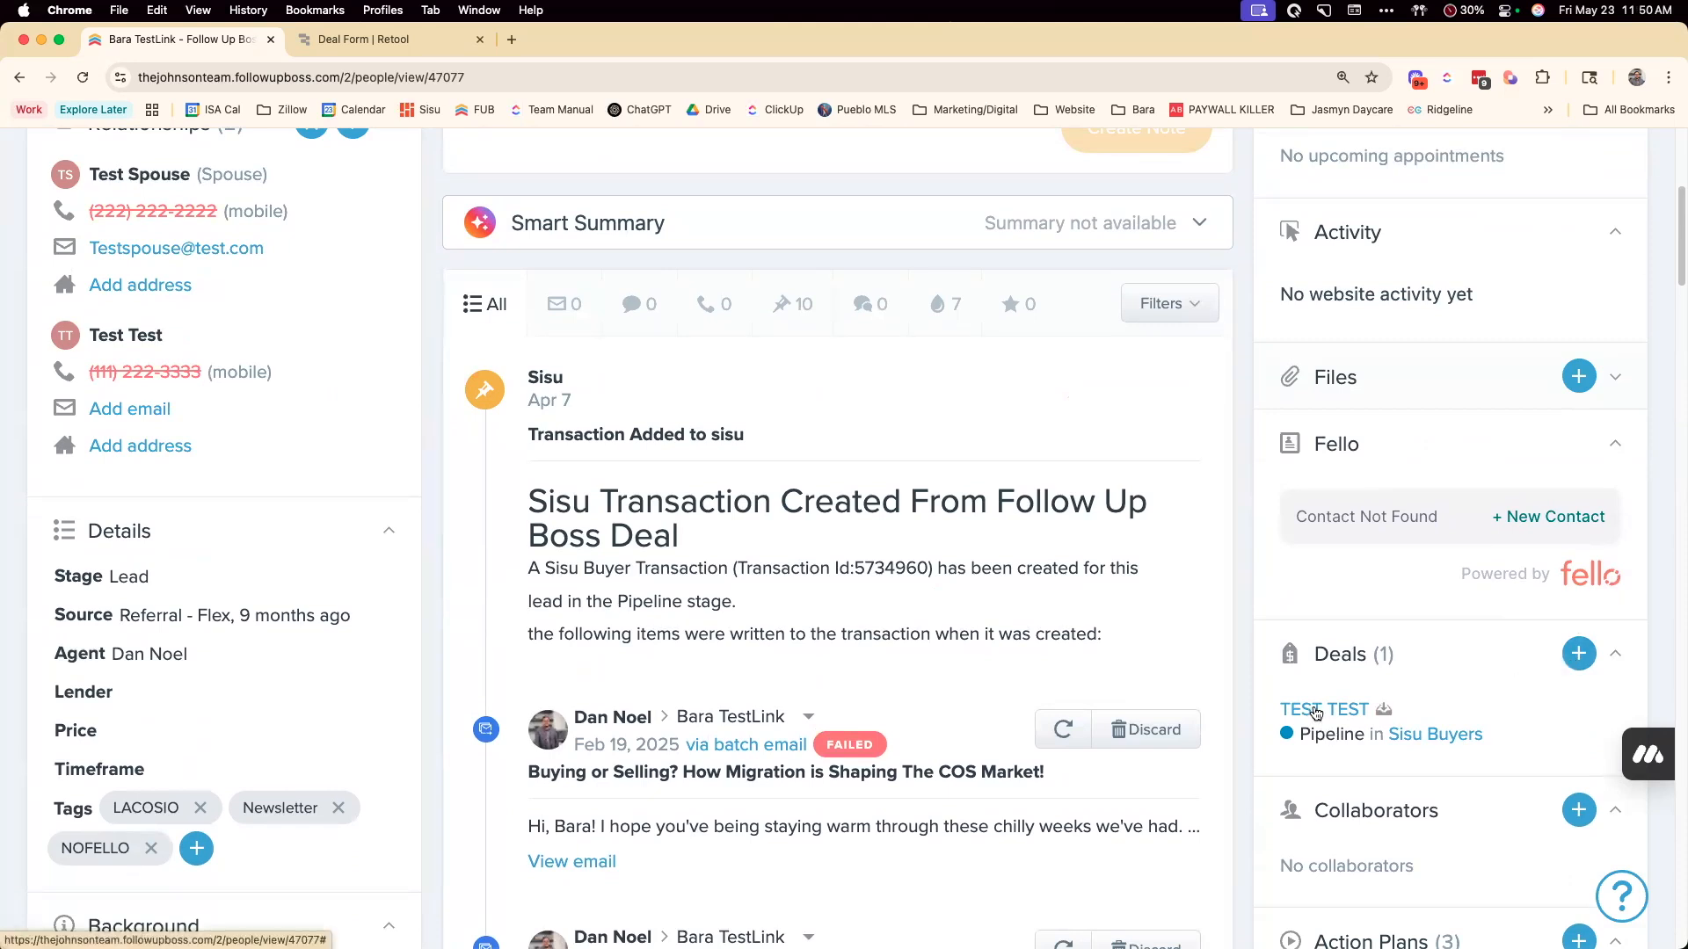
left_click(1580, 654)
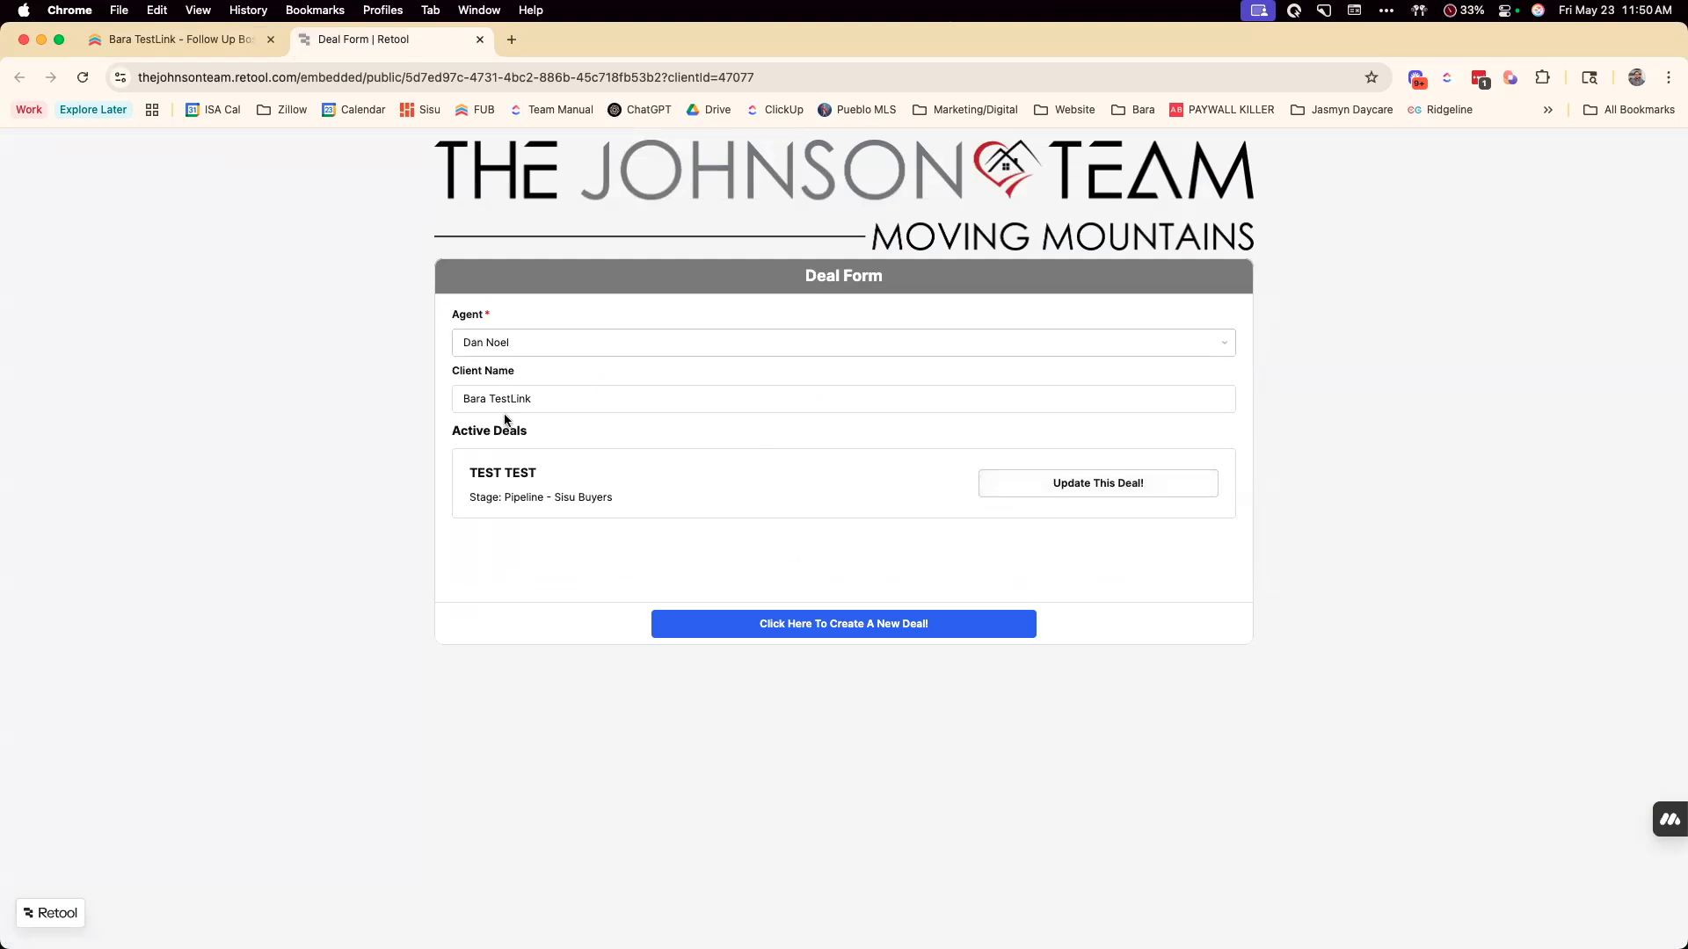
left_click(188, 48)
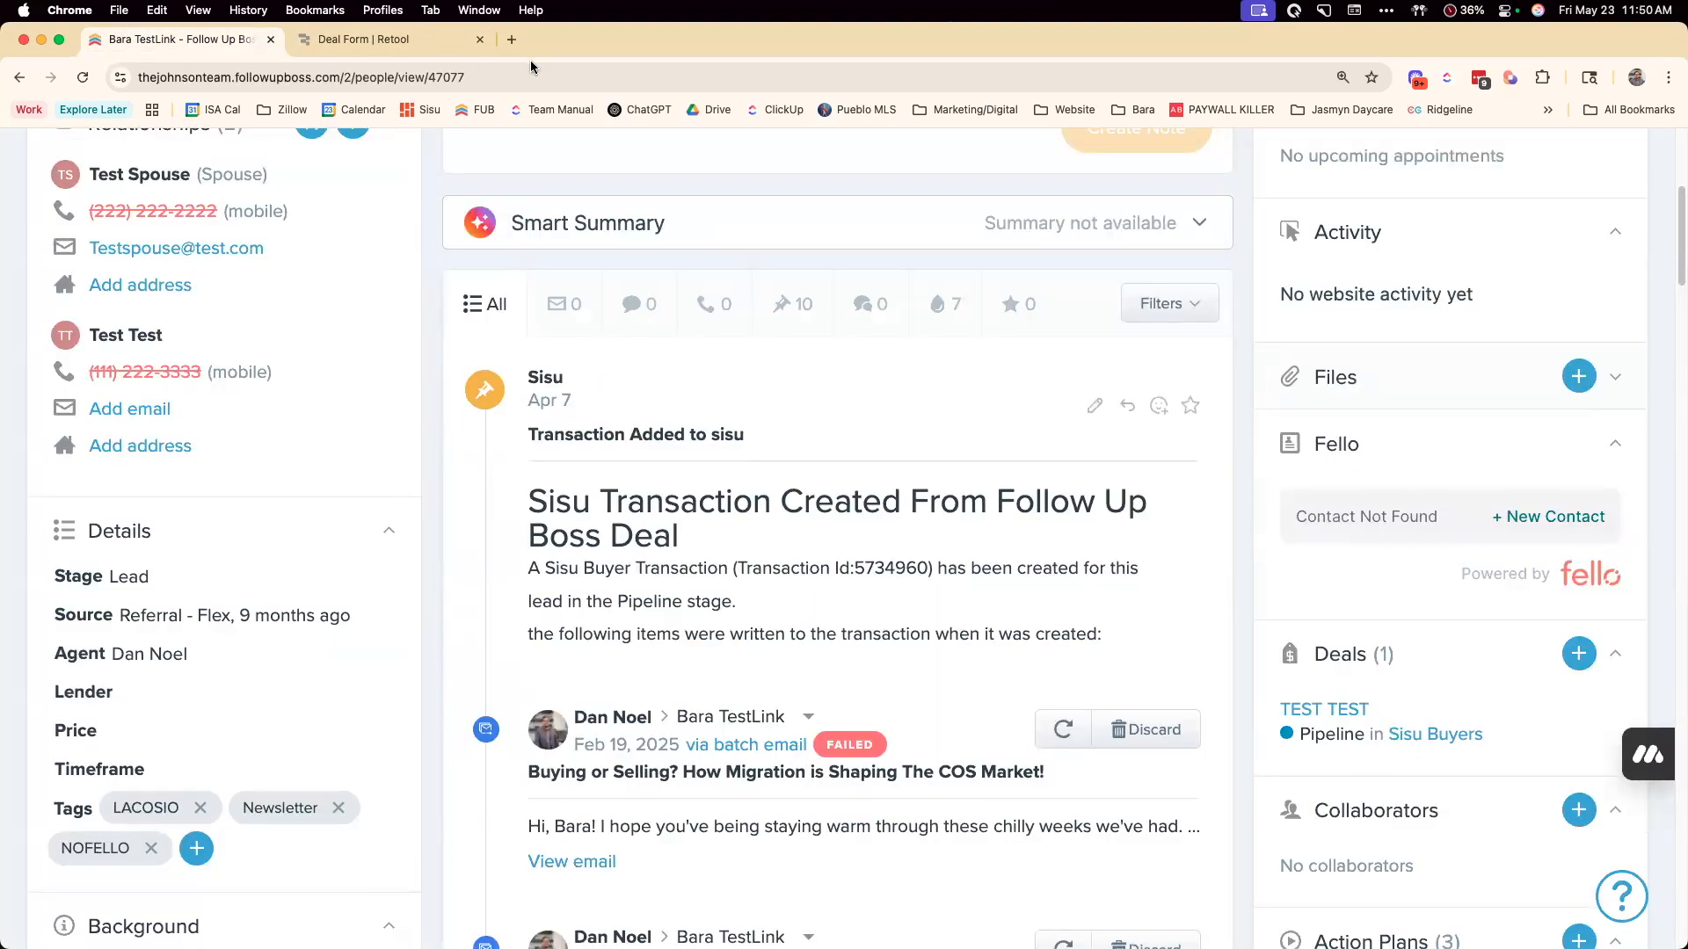
left_click(358, 50)
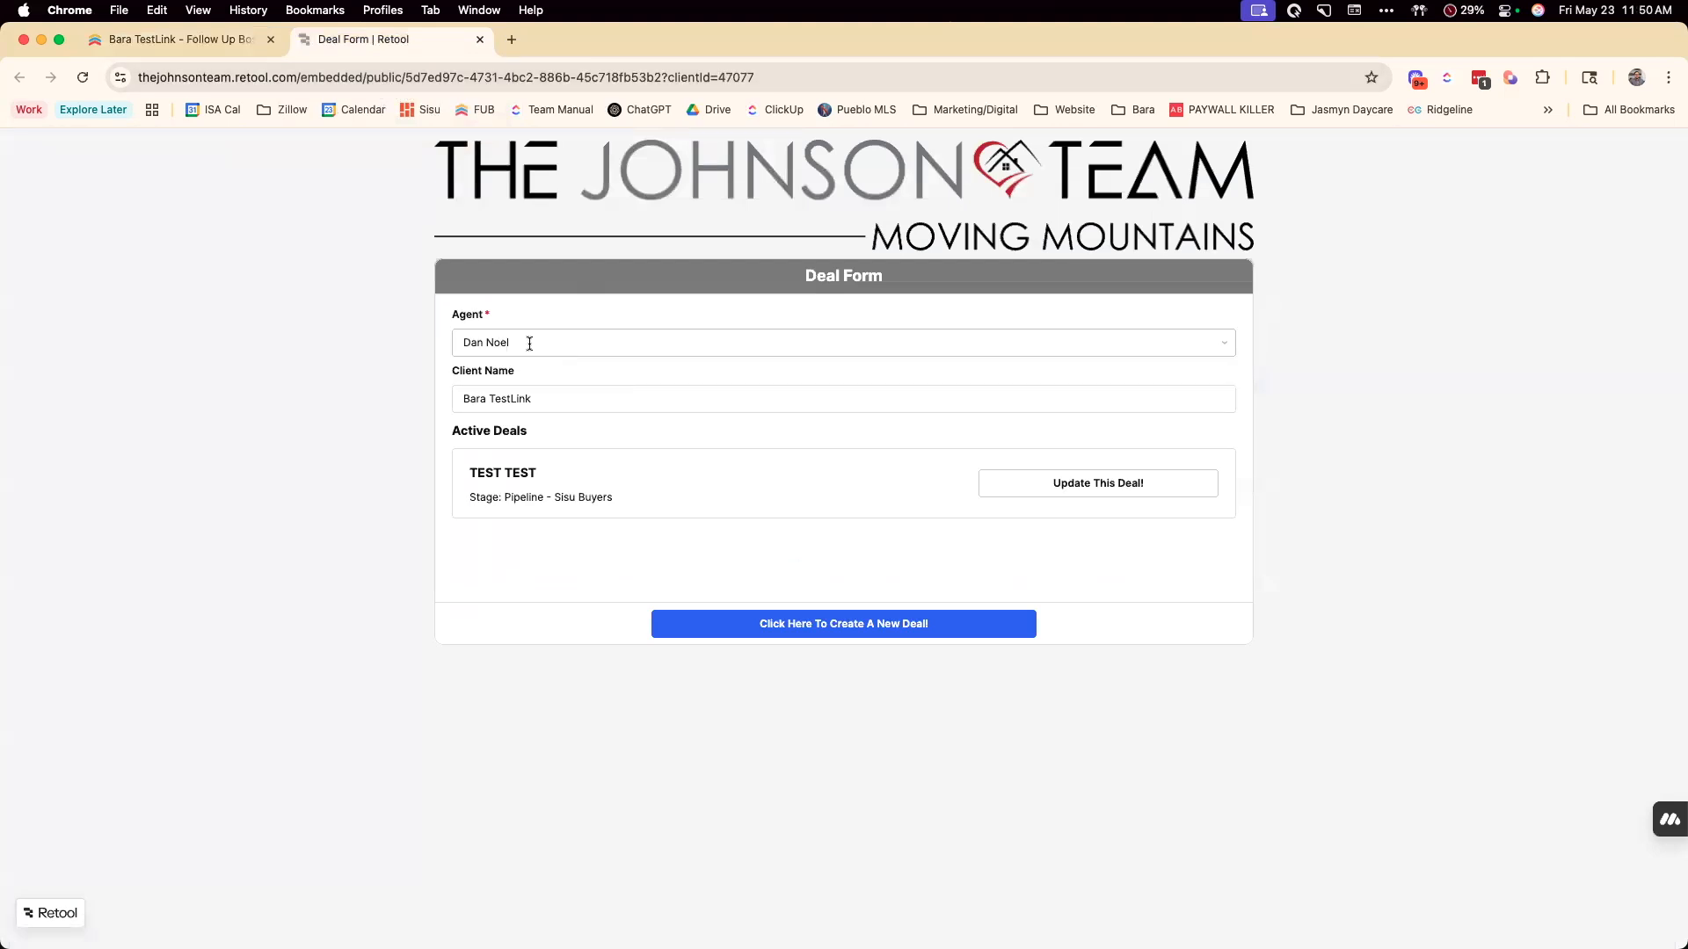
View the update forms offered for the active TEST TEST deal, go back, and briefly check the contact record
left_click(1142, 499)
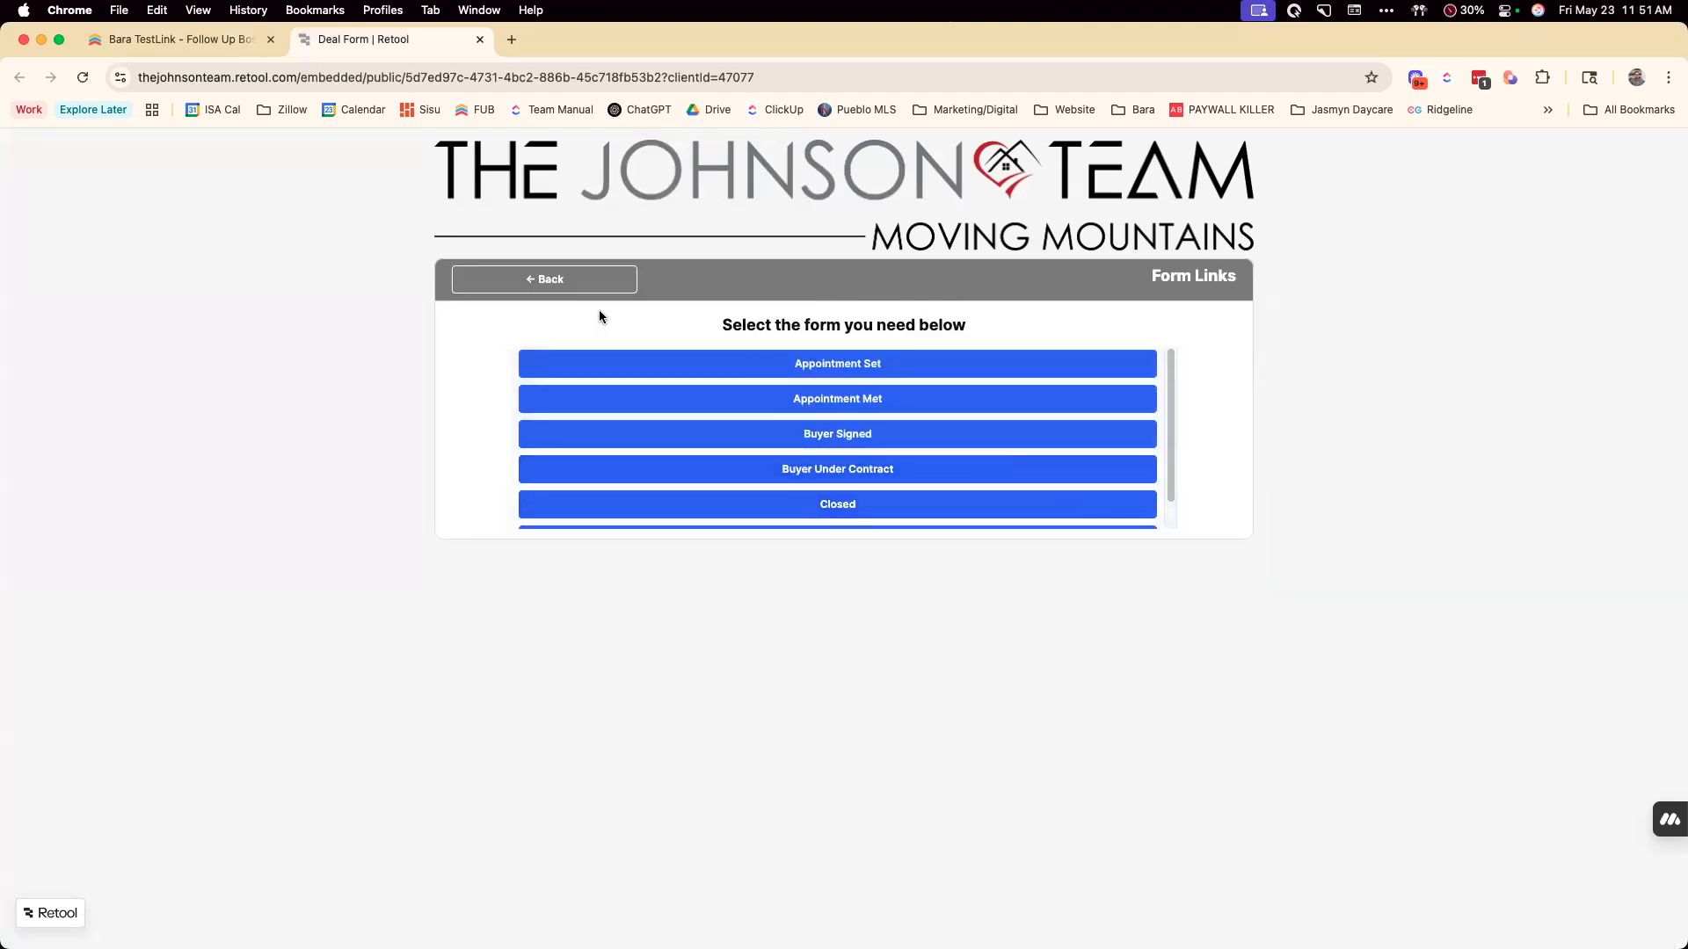
left_click(552, 281)
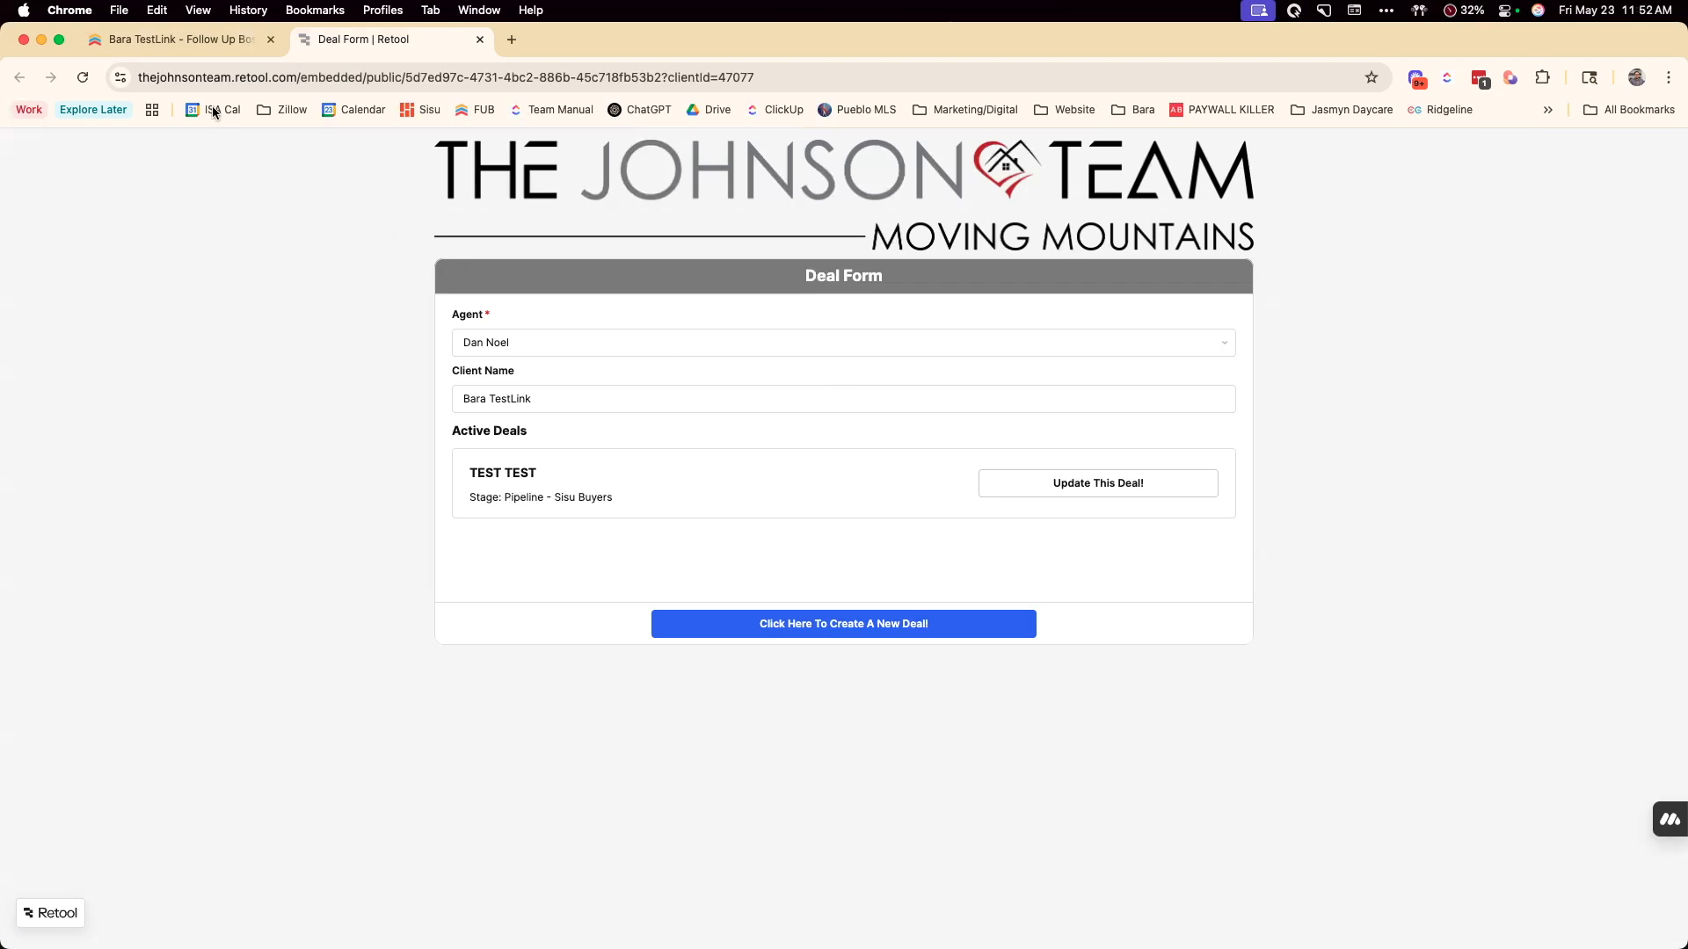
left_click(188, 39)
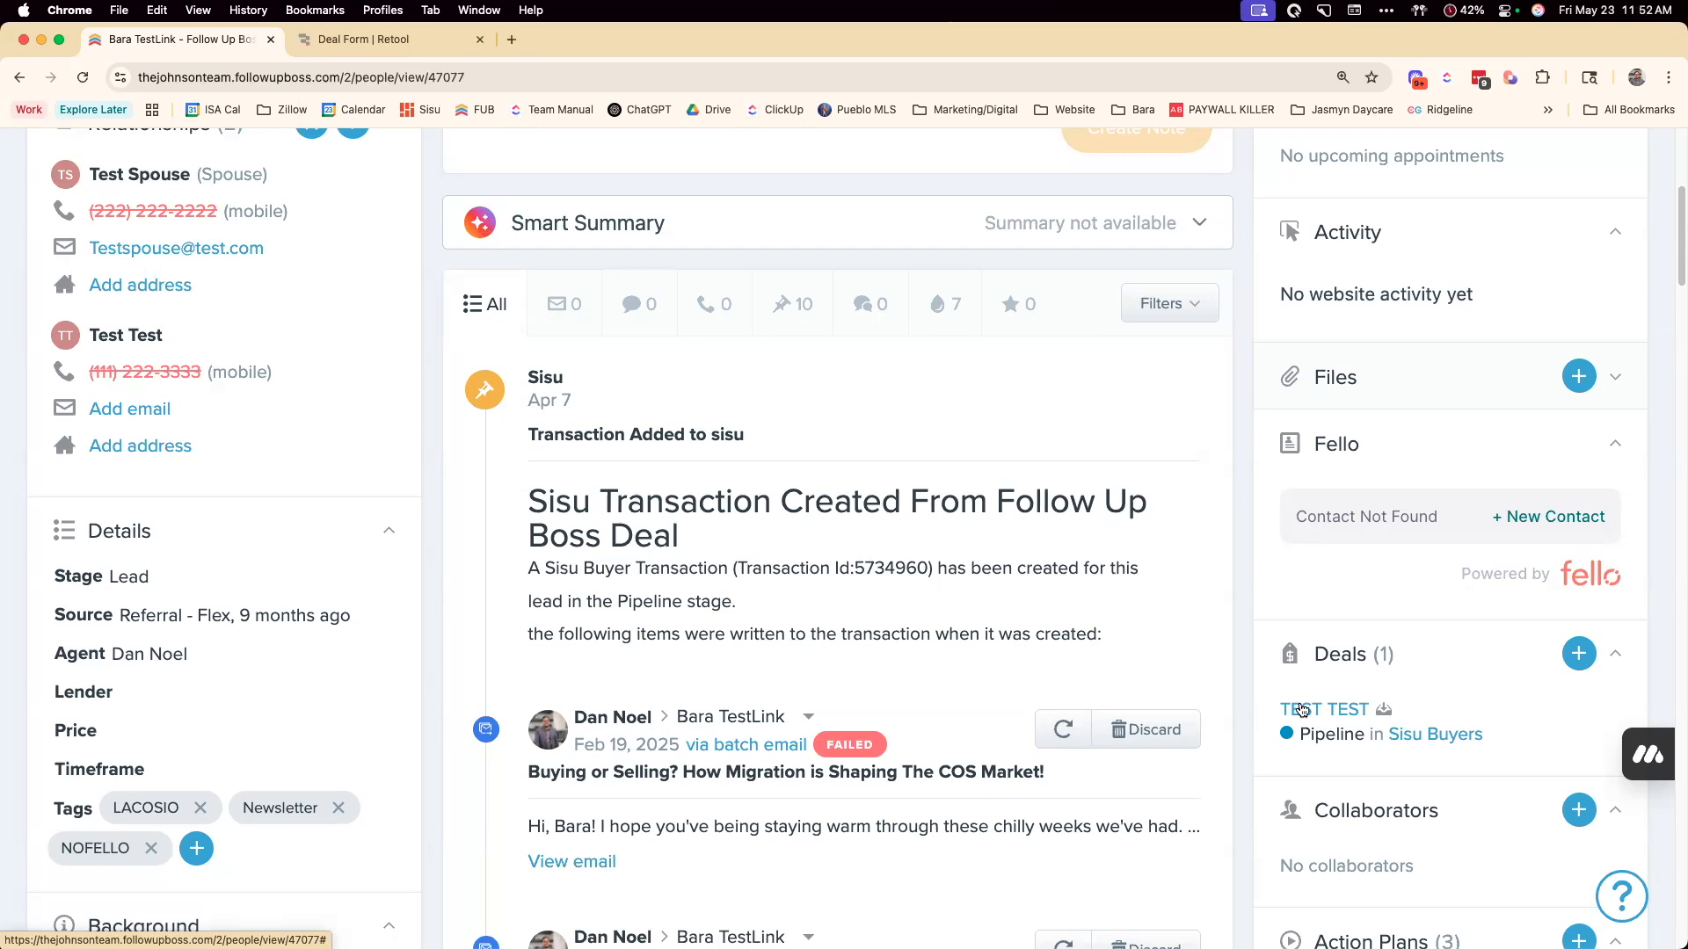
left_click(346, 40)
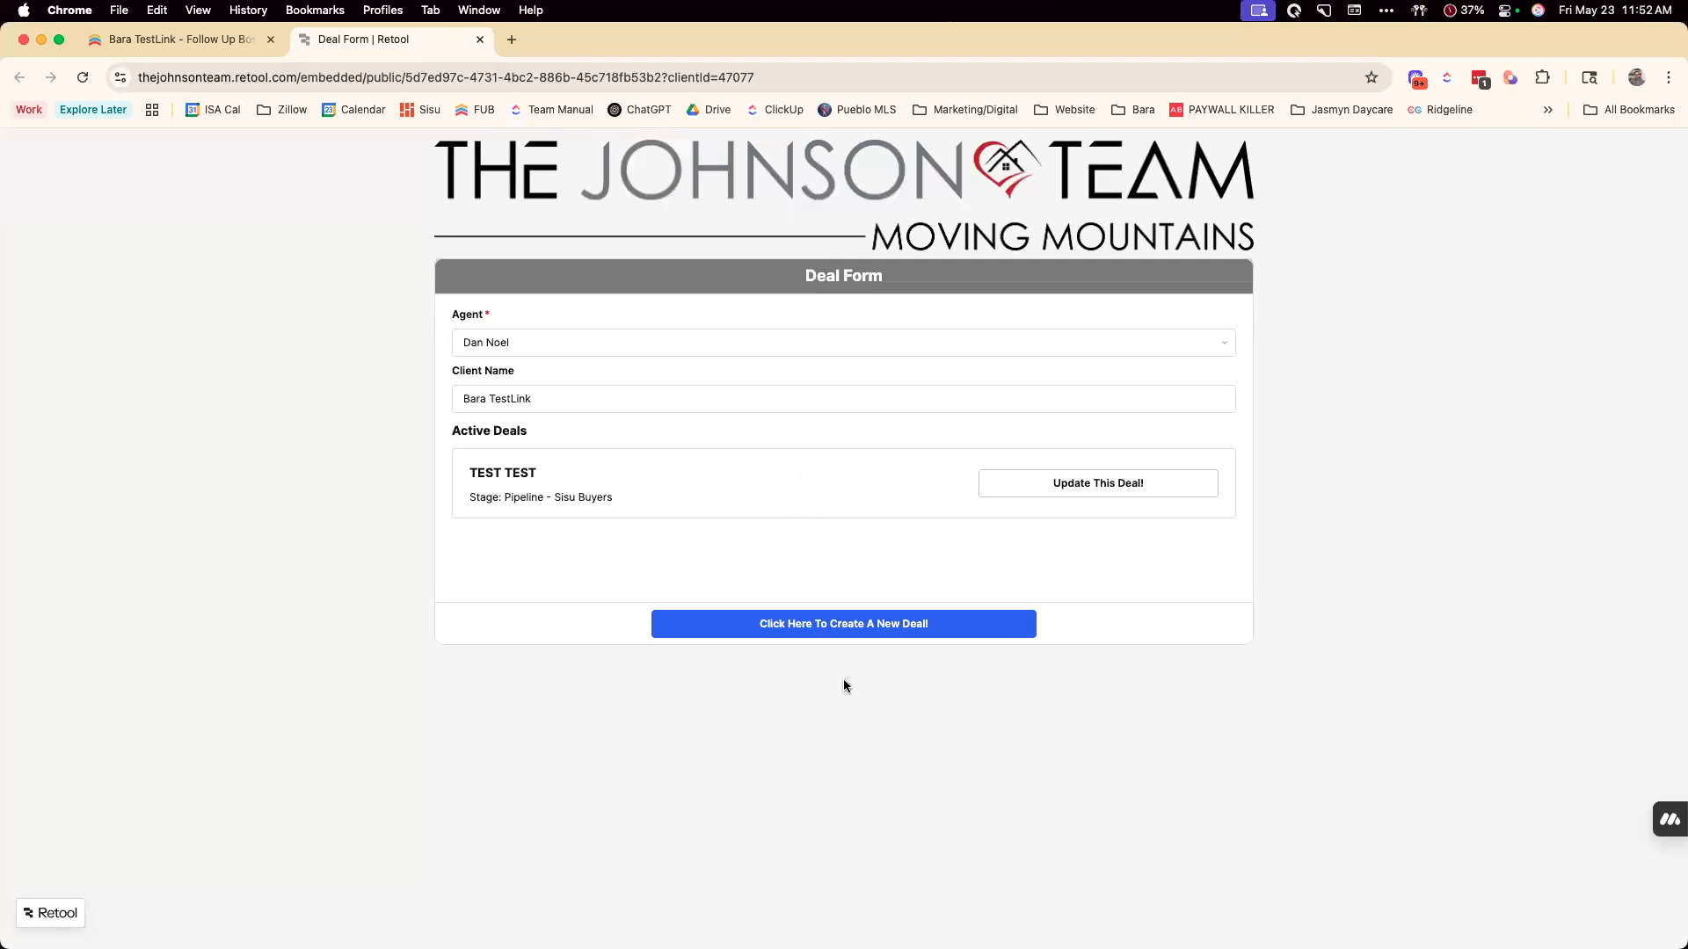
Open the Buyer Under Contract and Buyer Signed forms for the TEST TEST deal, signing in to Sisu with the account password
left_click(1024, 494)
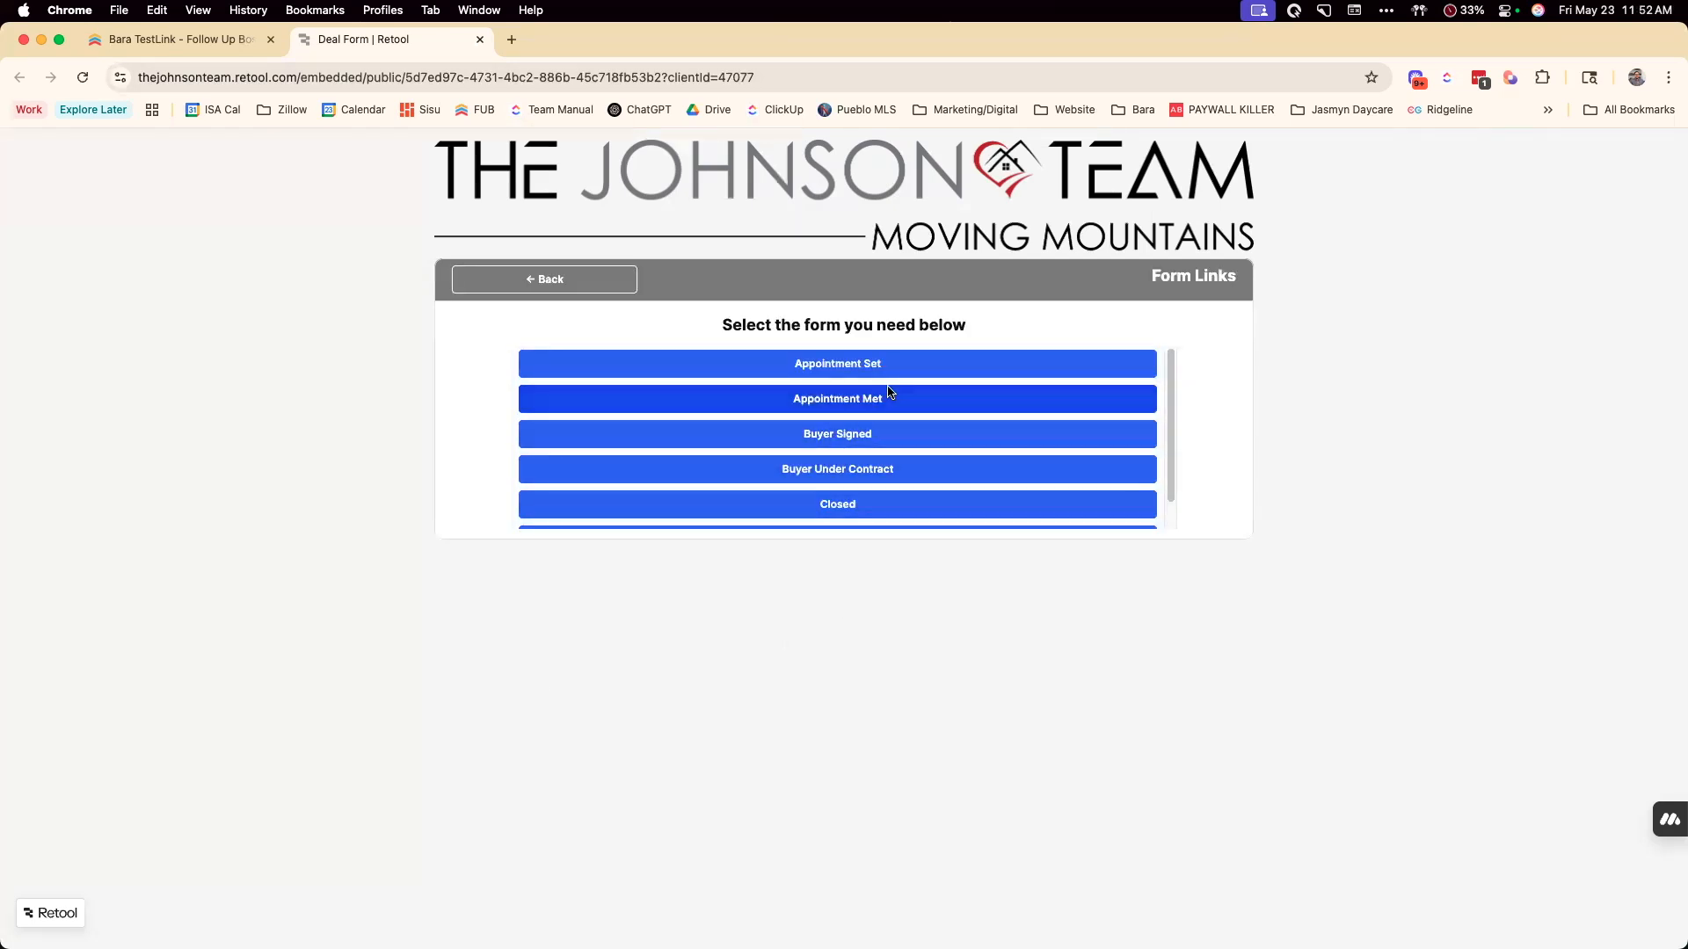
left_click(861, 475)
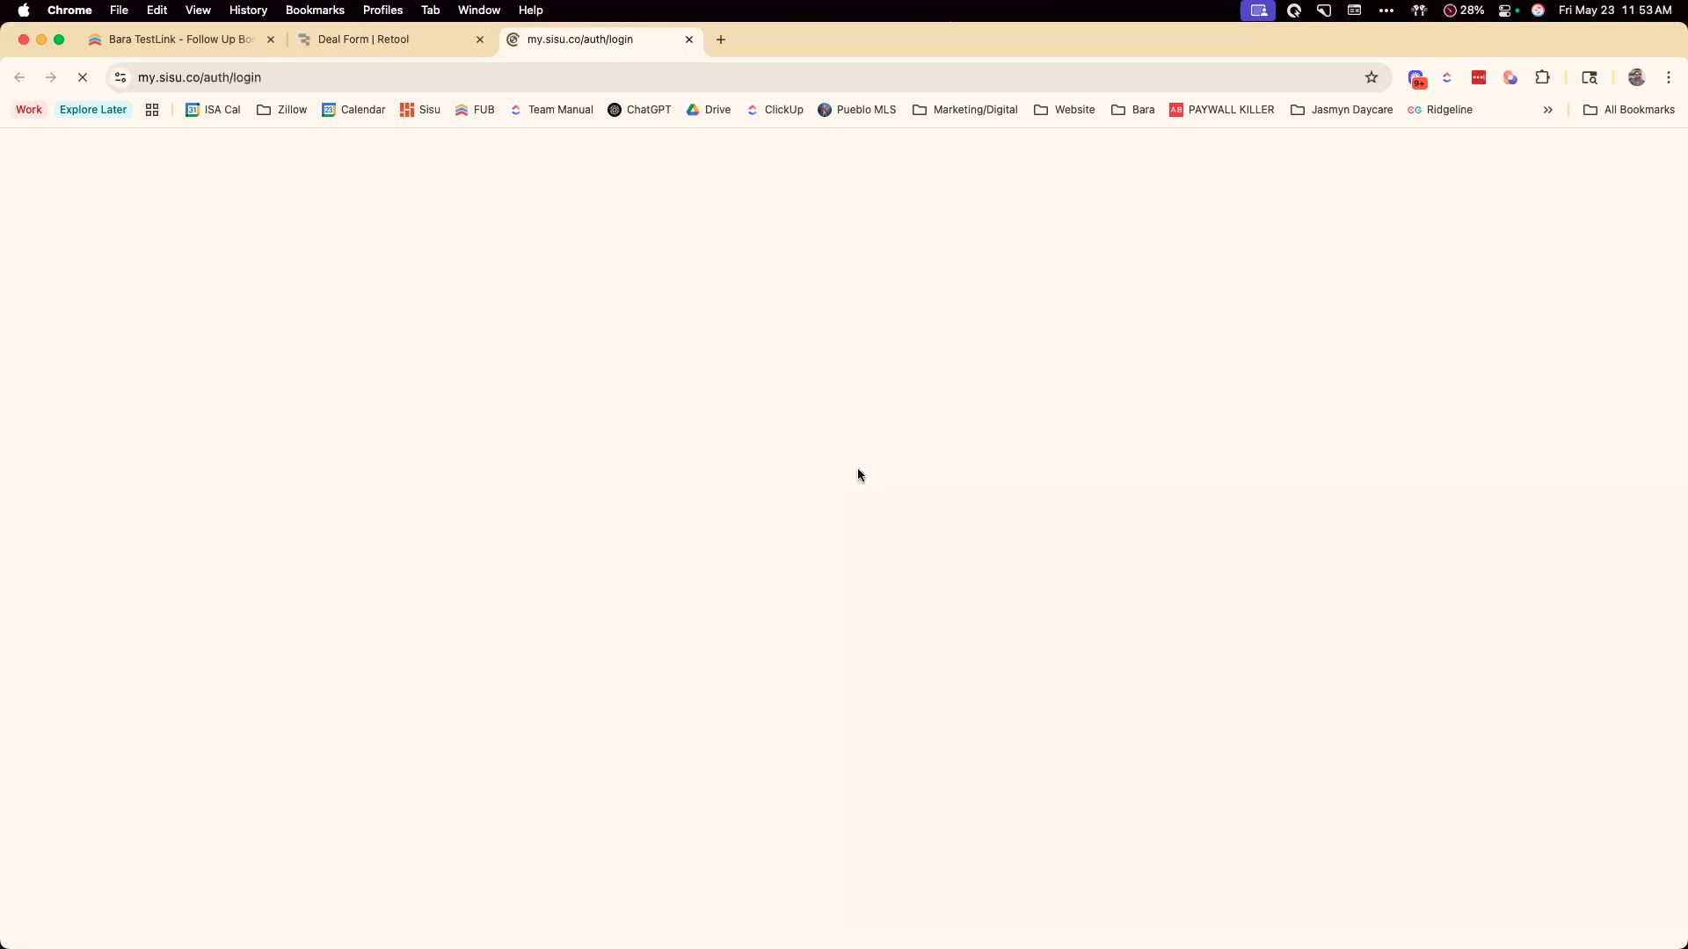
left_click(520, 582)
left_click(530, 567)
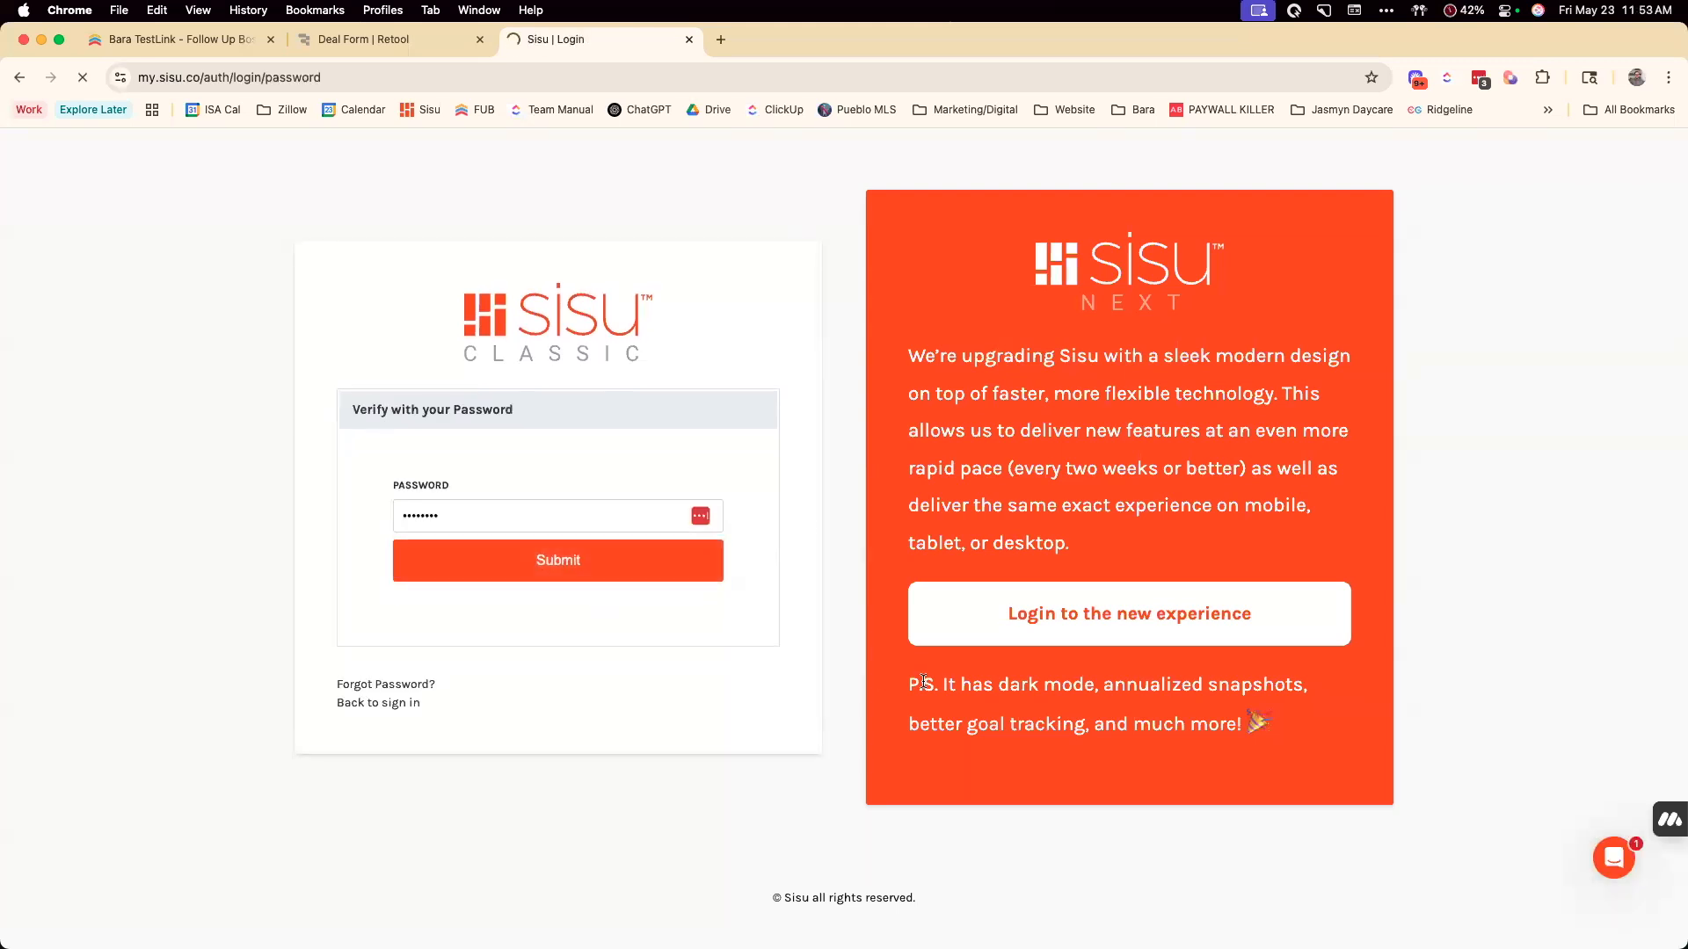
left_click(350, 41)
left_click(839, 447)
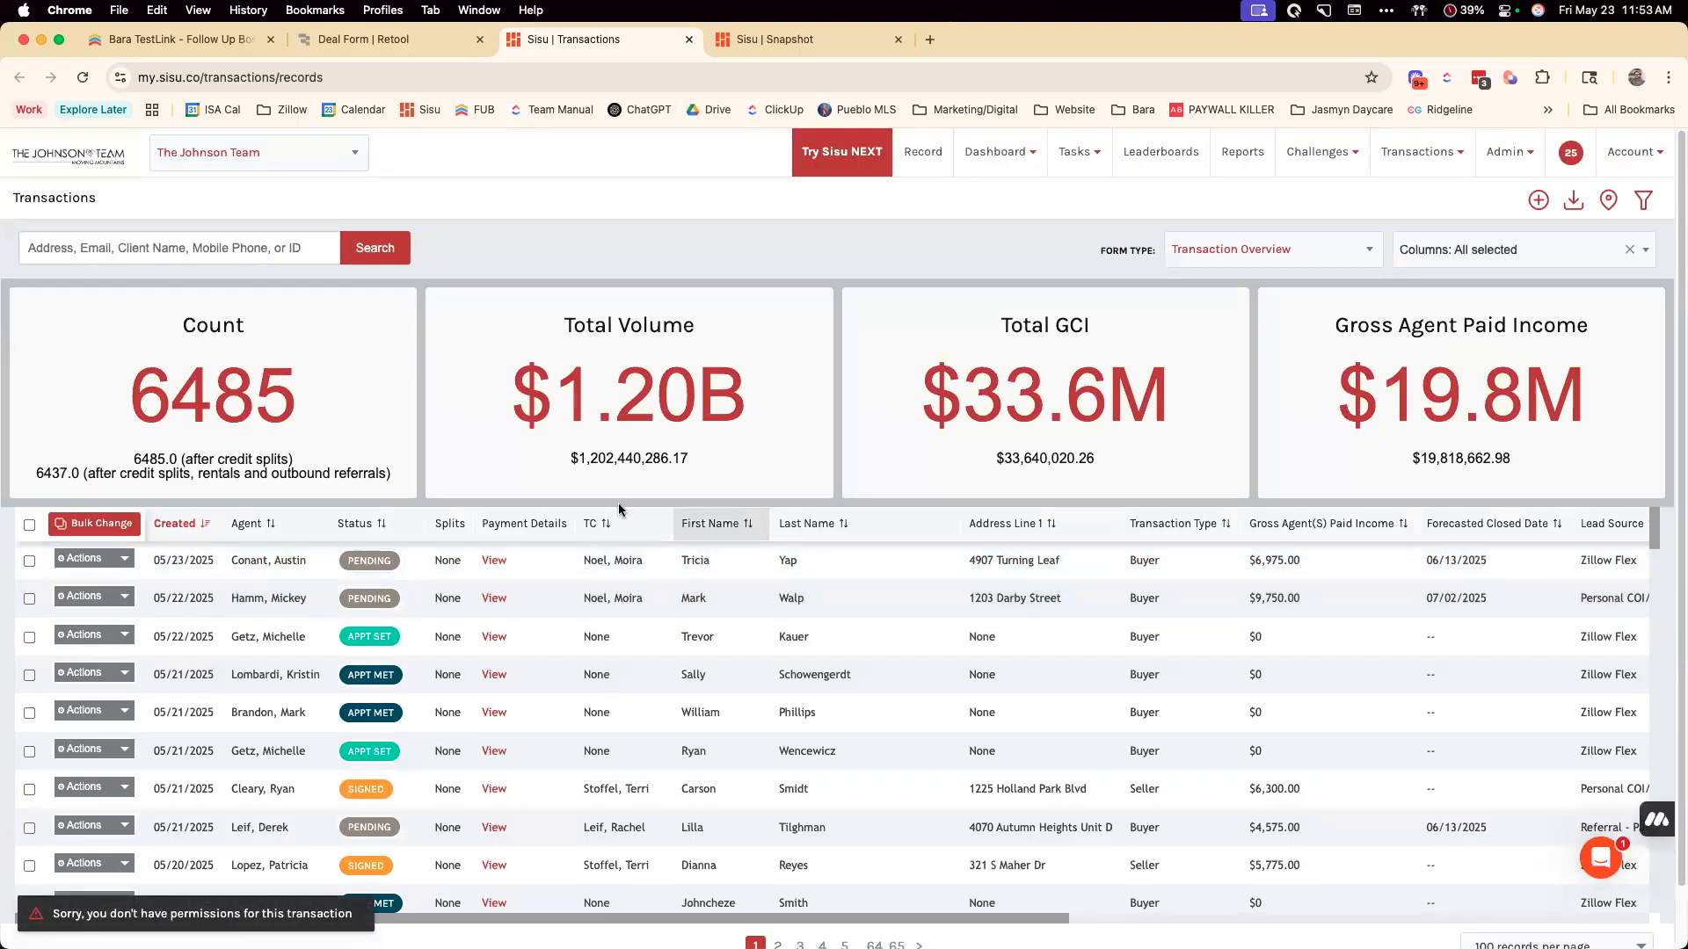
Start a new deal on the Deal Form with transaction type Buyer and appointment type Showing
left_click(144, 36)
left_click(388, 39)
left_click(794, 625)
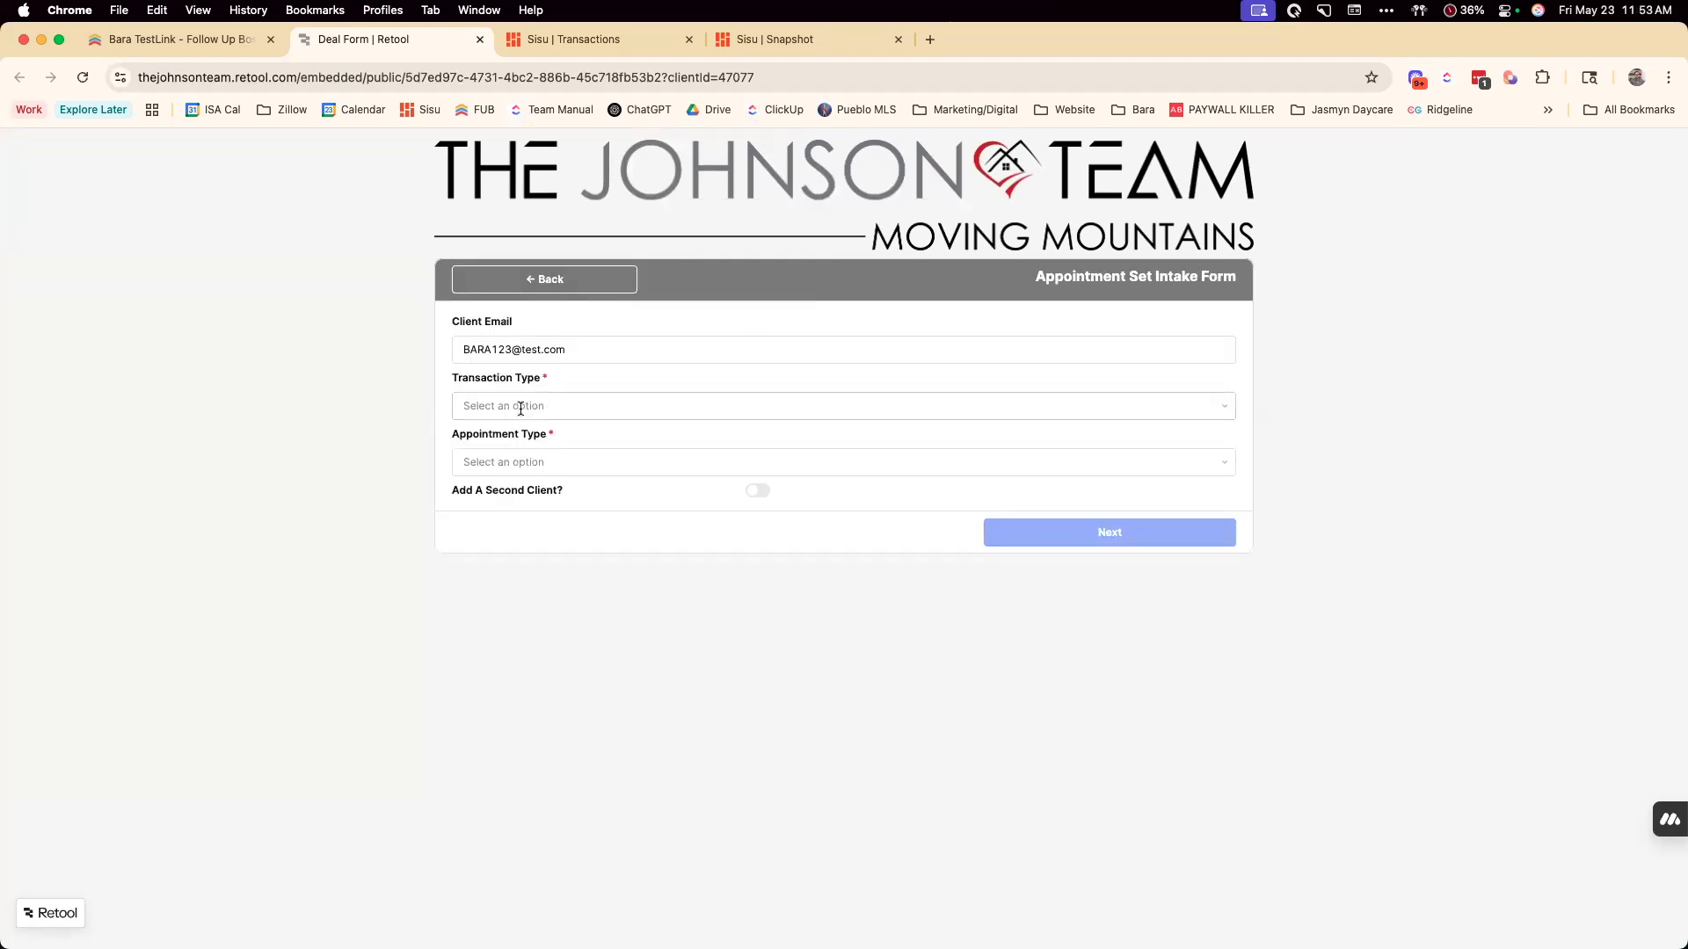
left_click(520, 409)
left_click(494, 444)
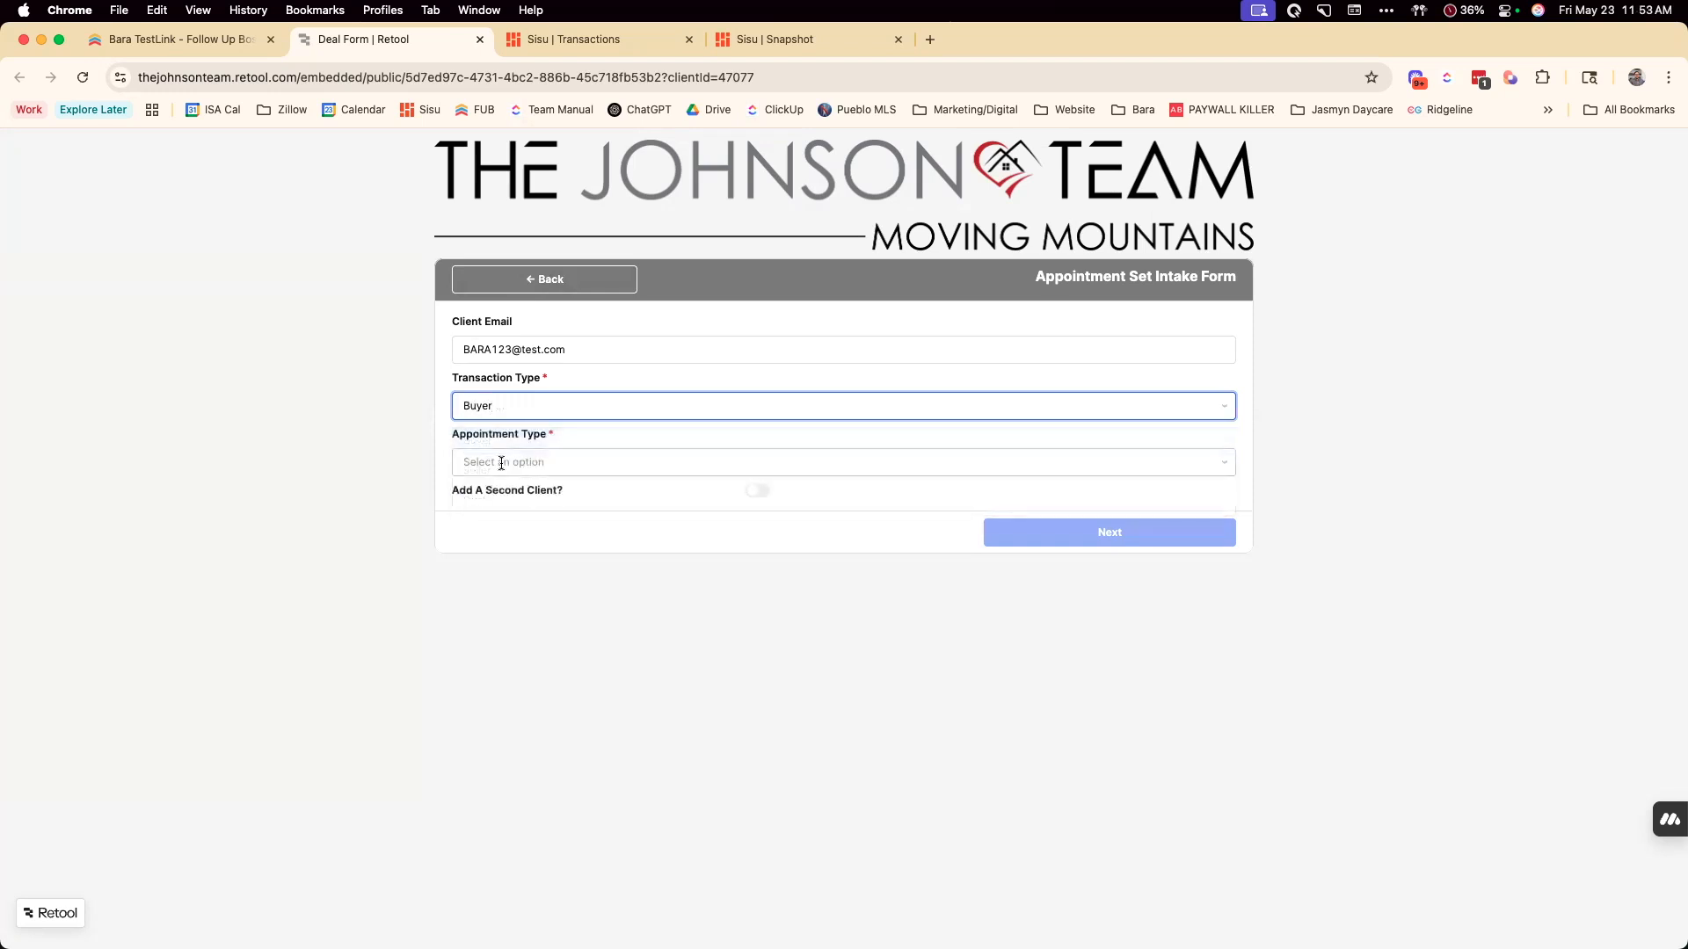
left_click(501, 463)
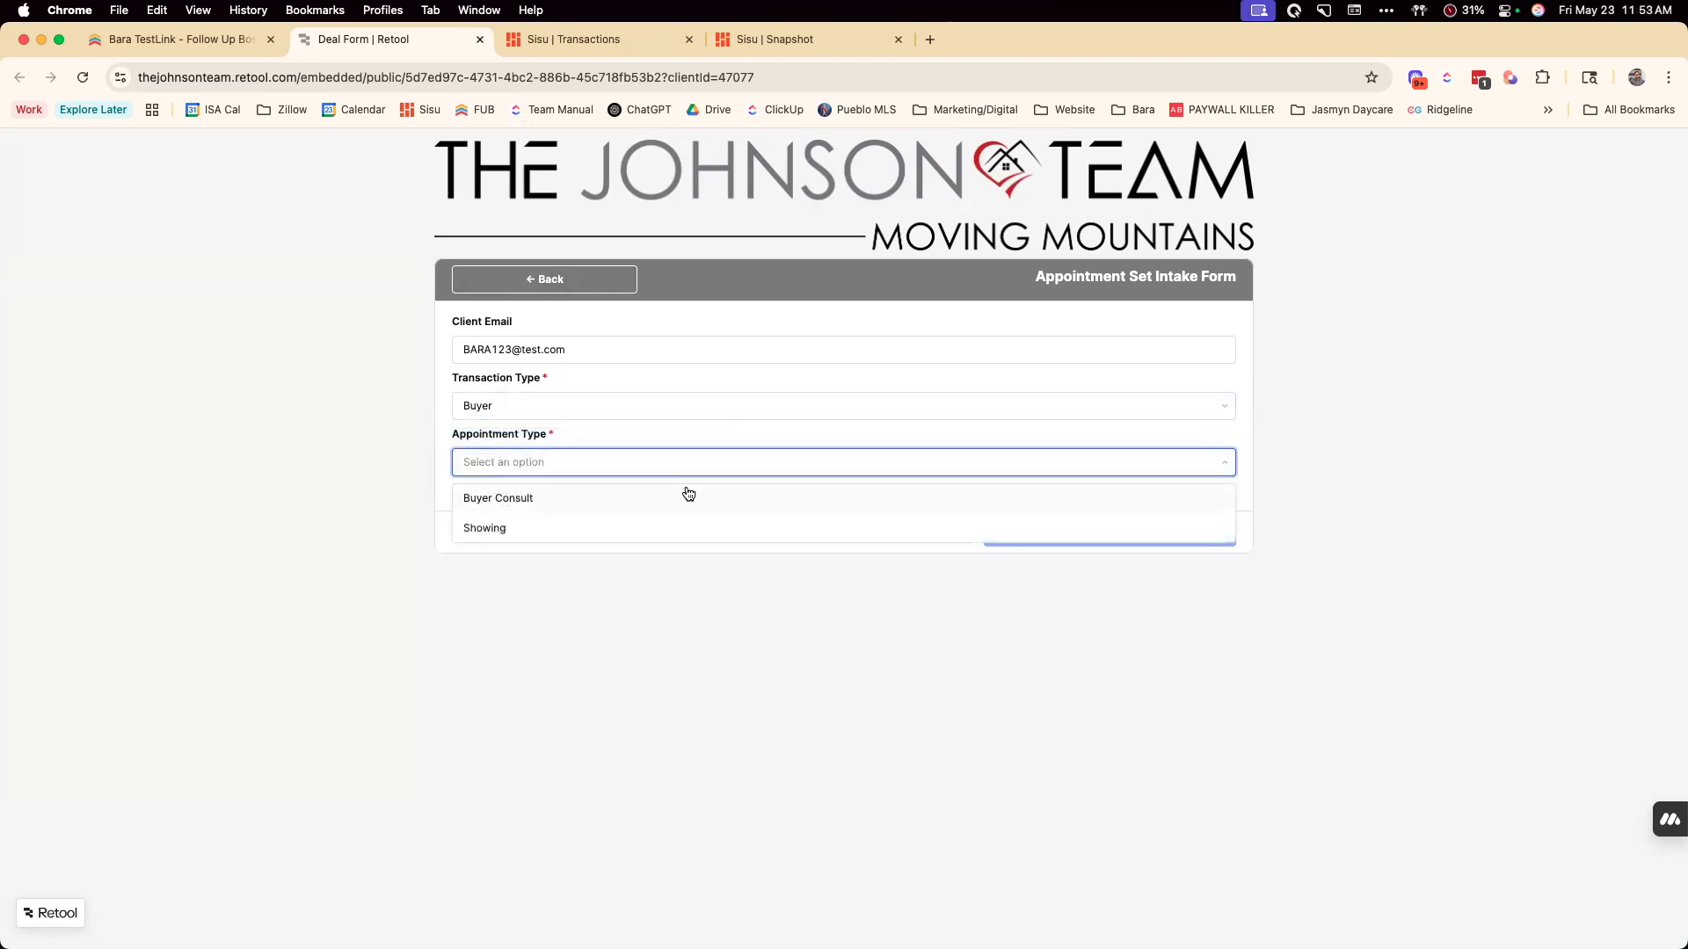
left_click(524, 527)
left_click(758, 490)
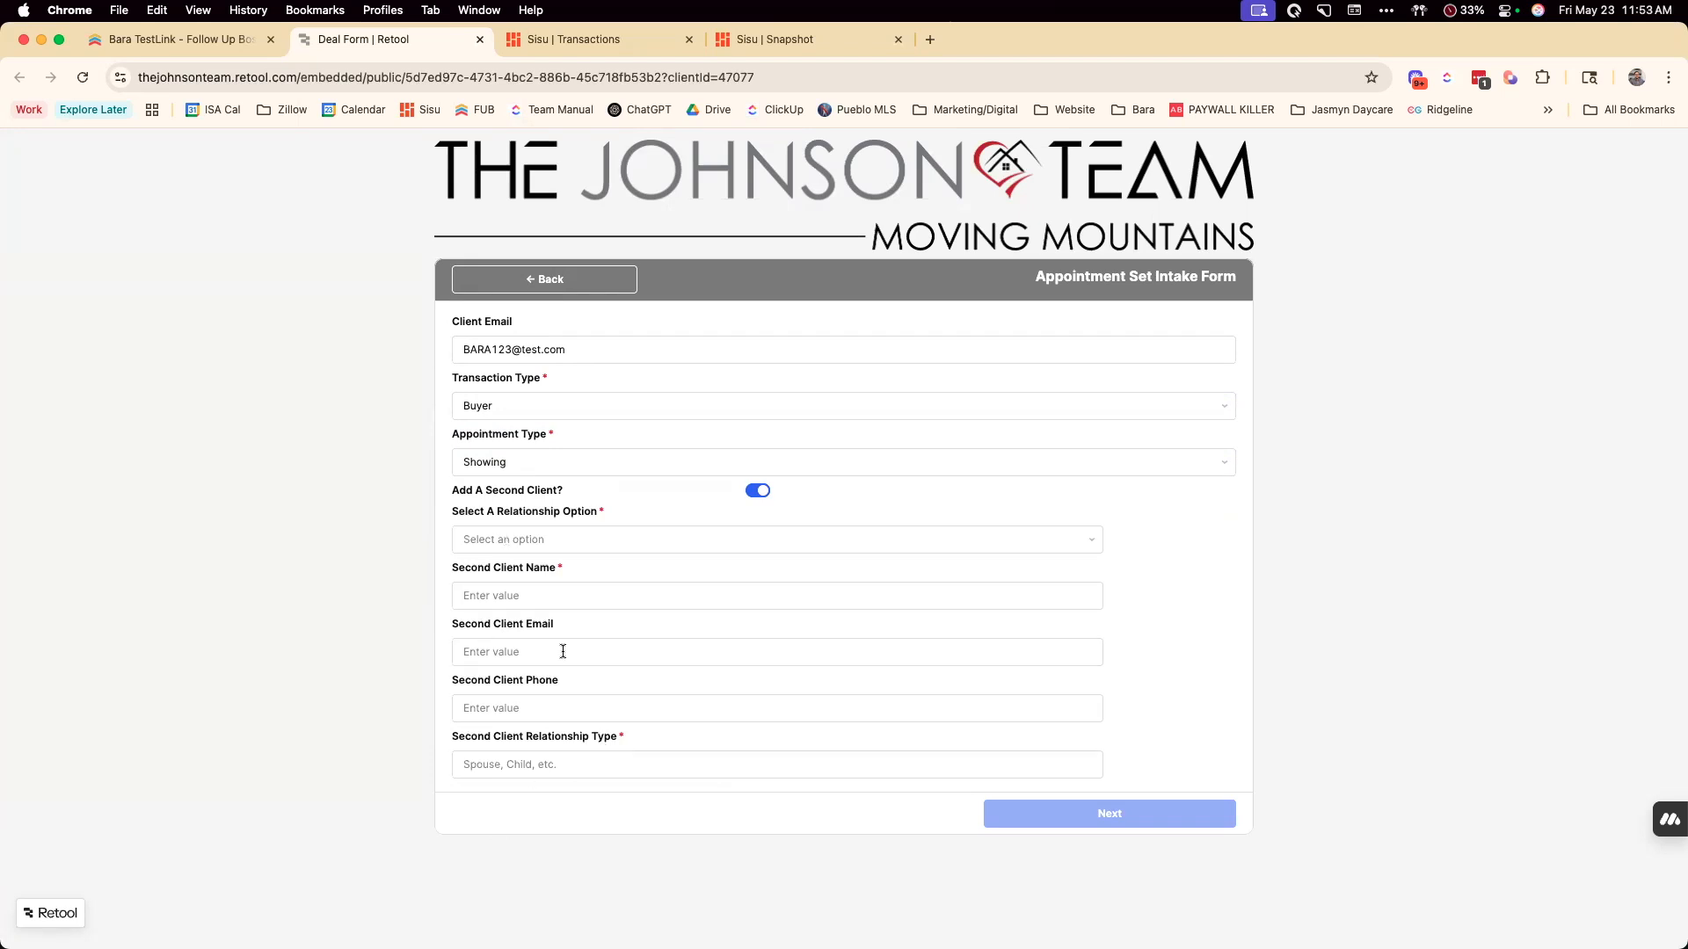
left_click(758, 493)
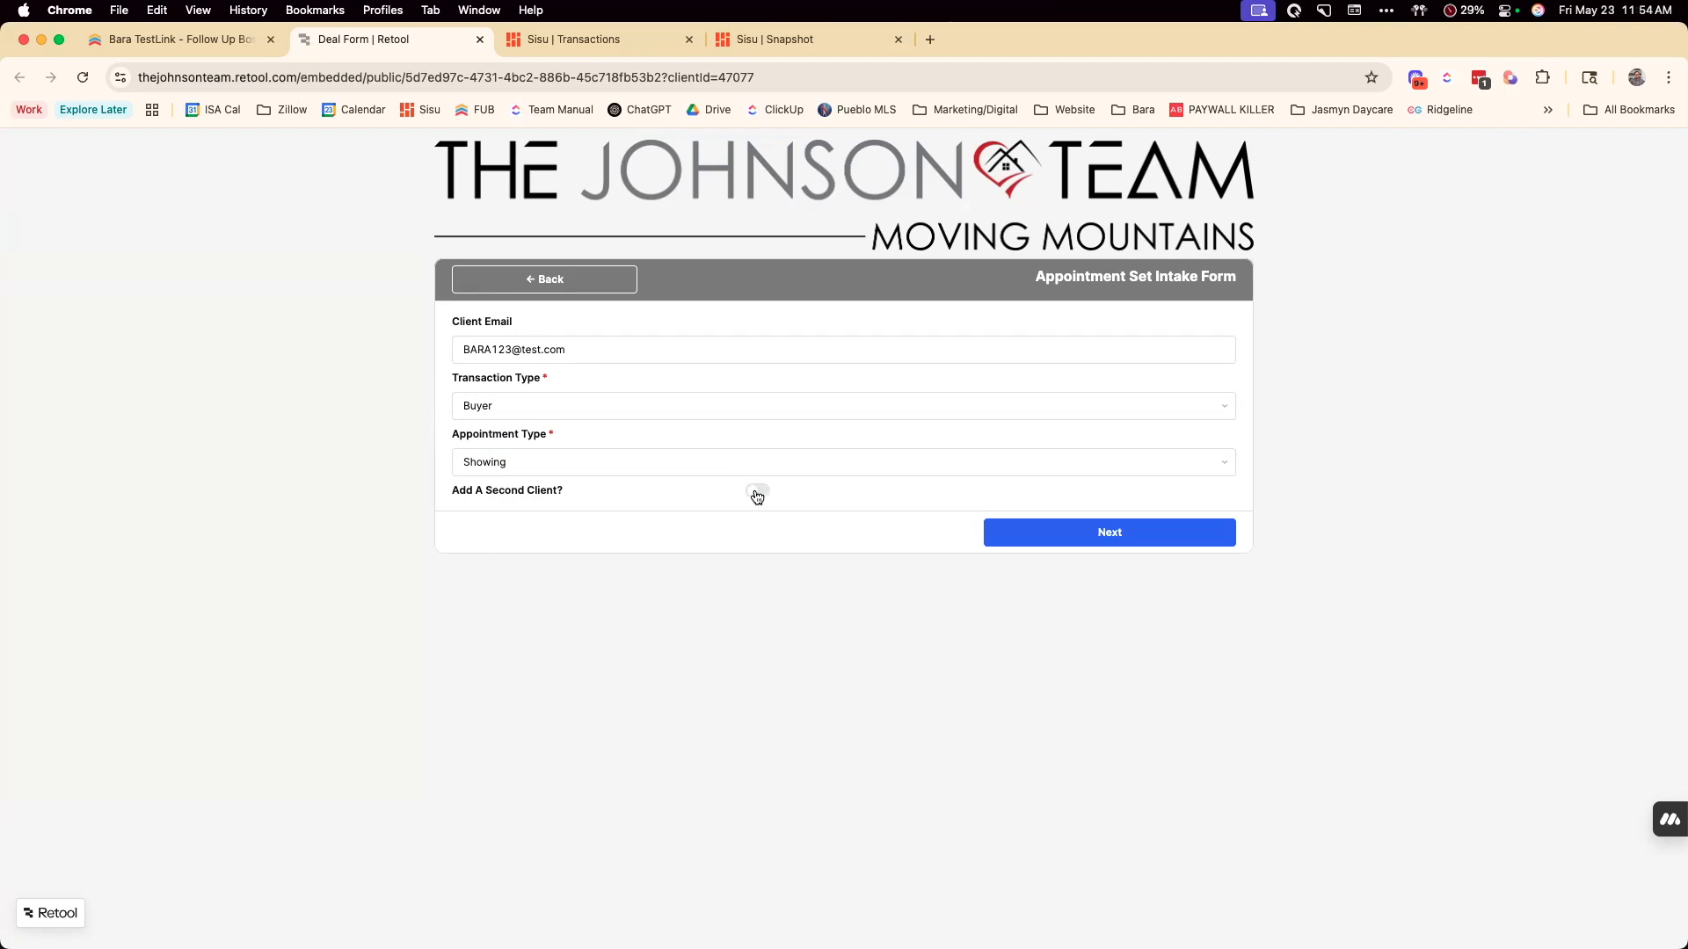
left_click(756, 494)
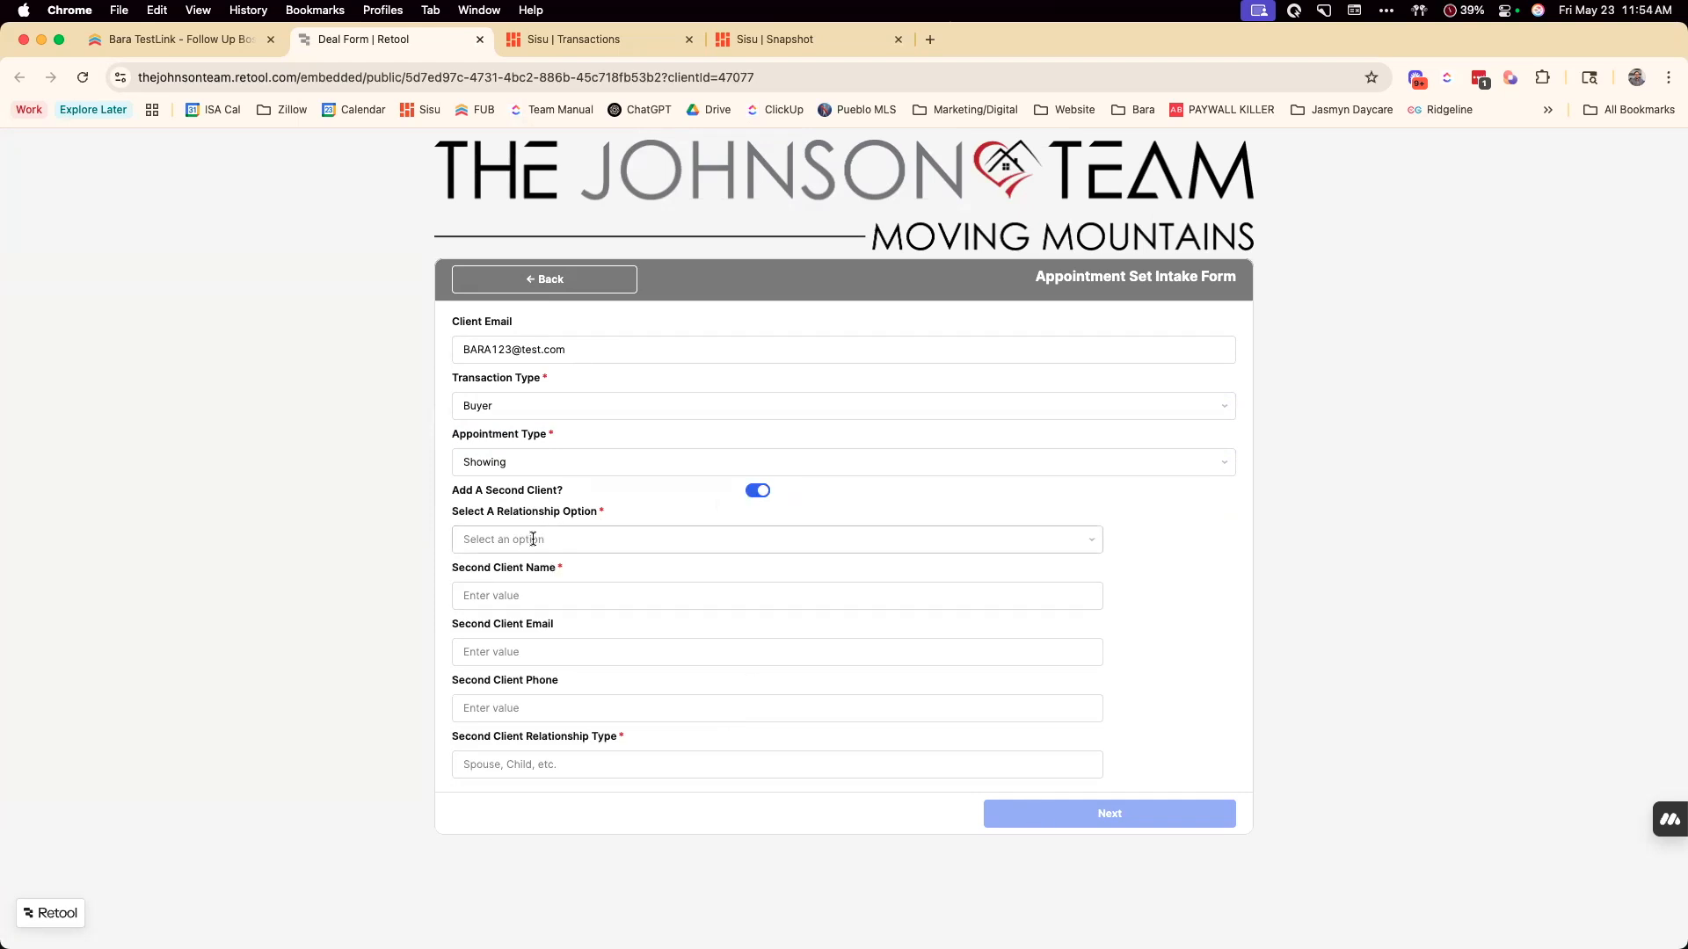
left_click(758, 491)
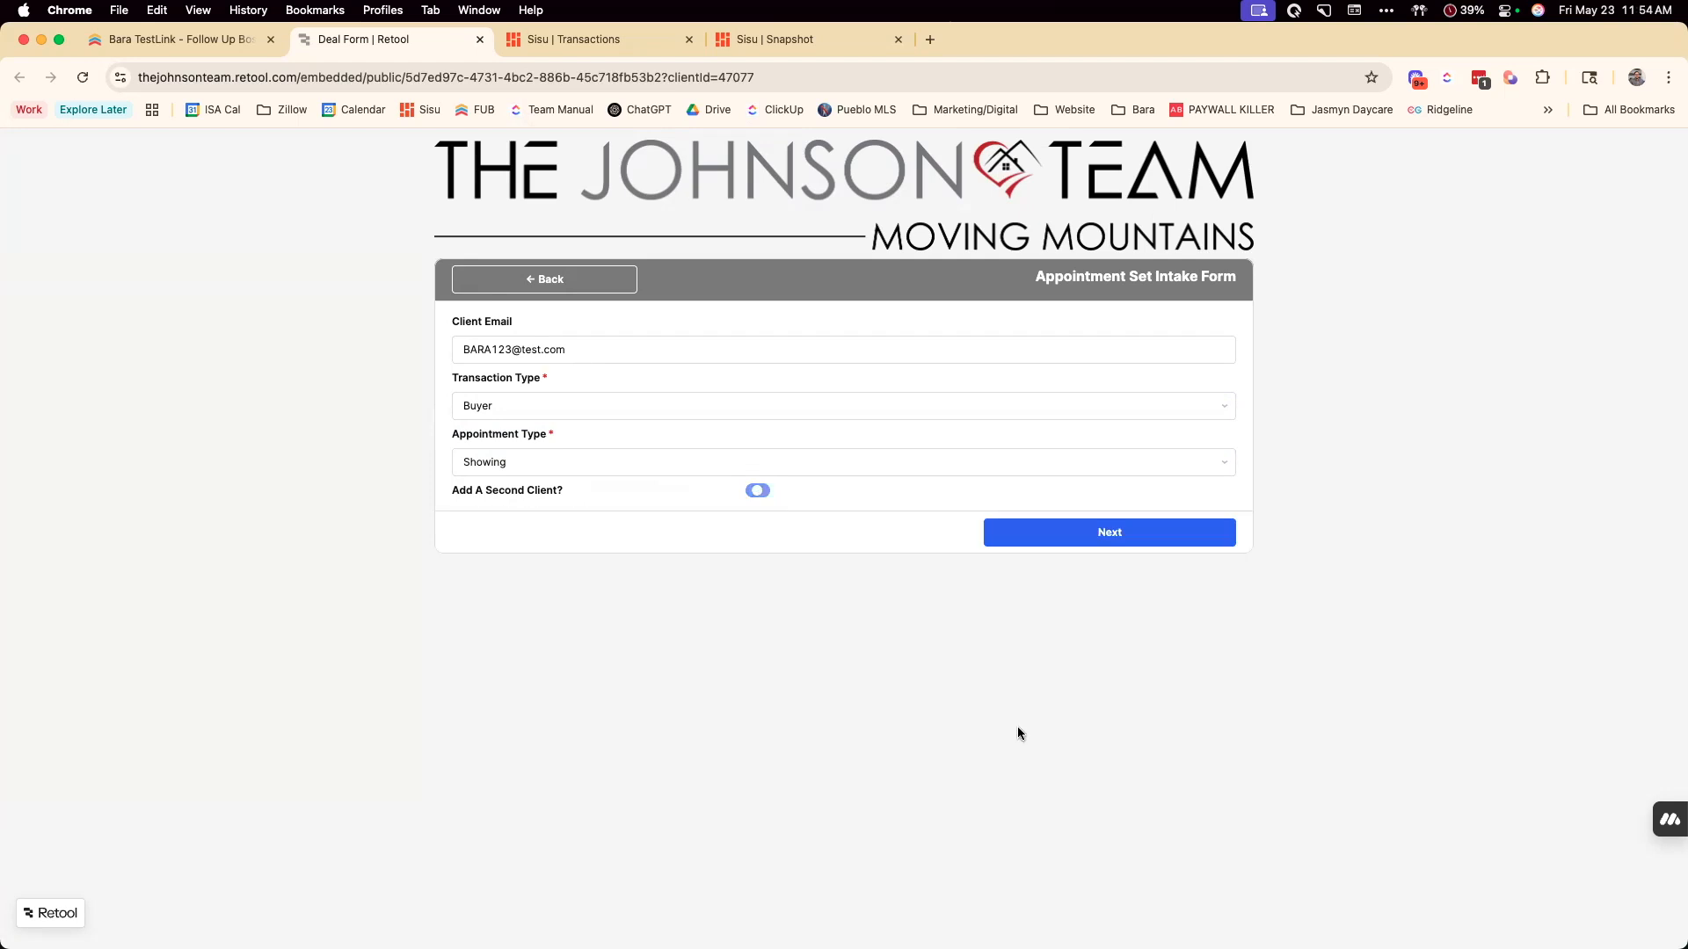
Proceed to the appointment information and set the date to May 23, 2025, 12:00 AM, with a duration of 1 Hour
left_click(1108, 533)
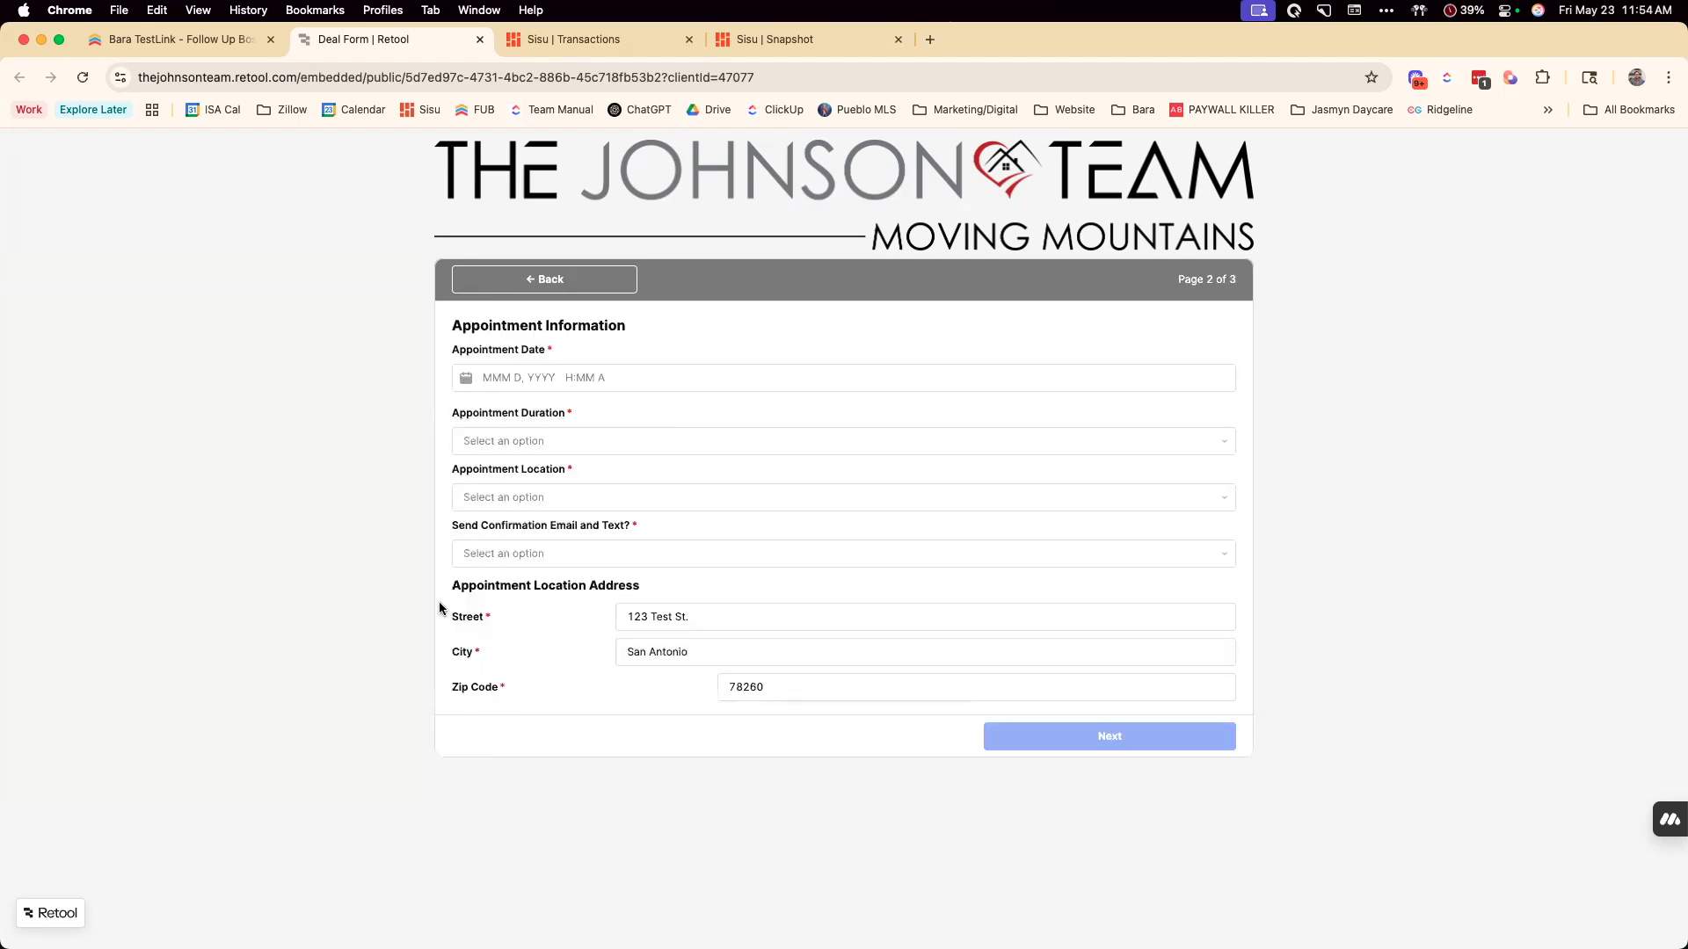
left_click(494, 379)
left_click(623, 567)
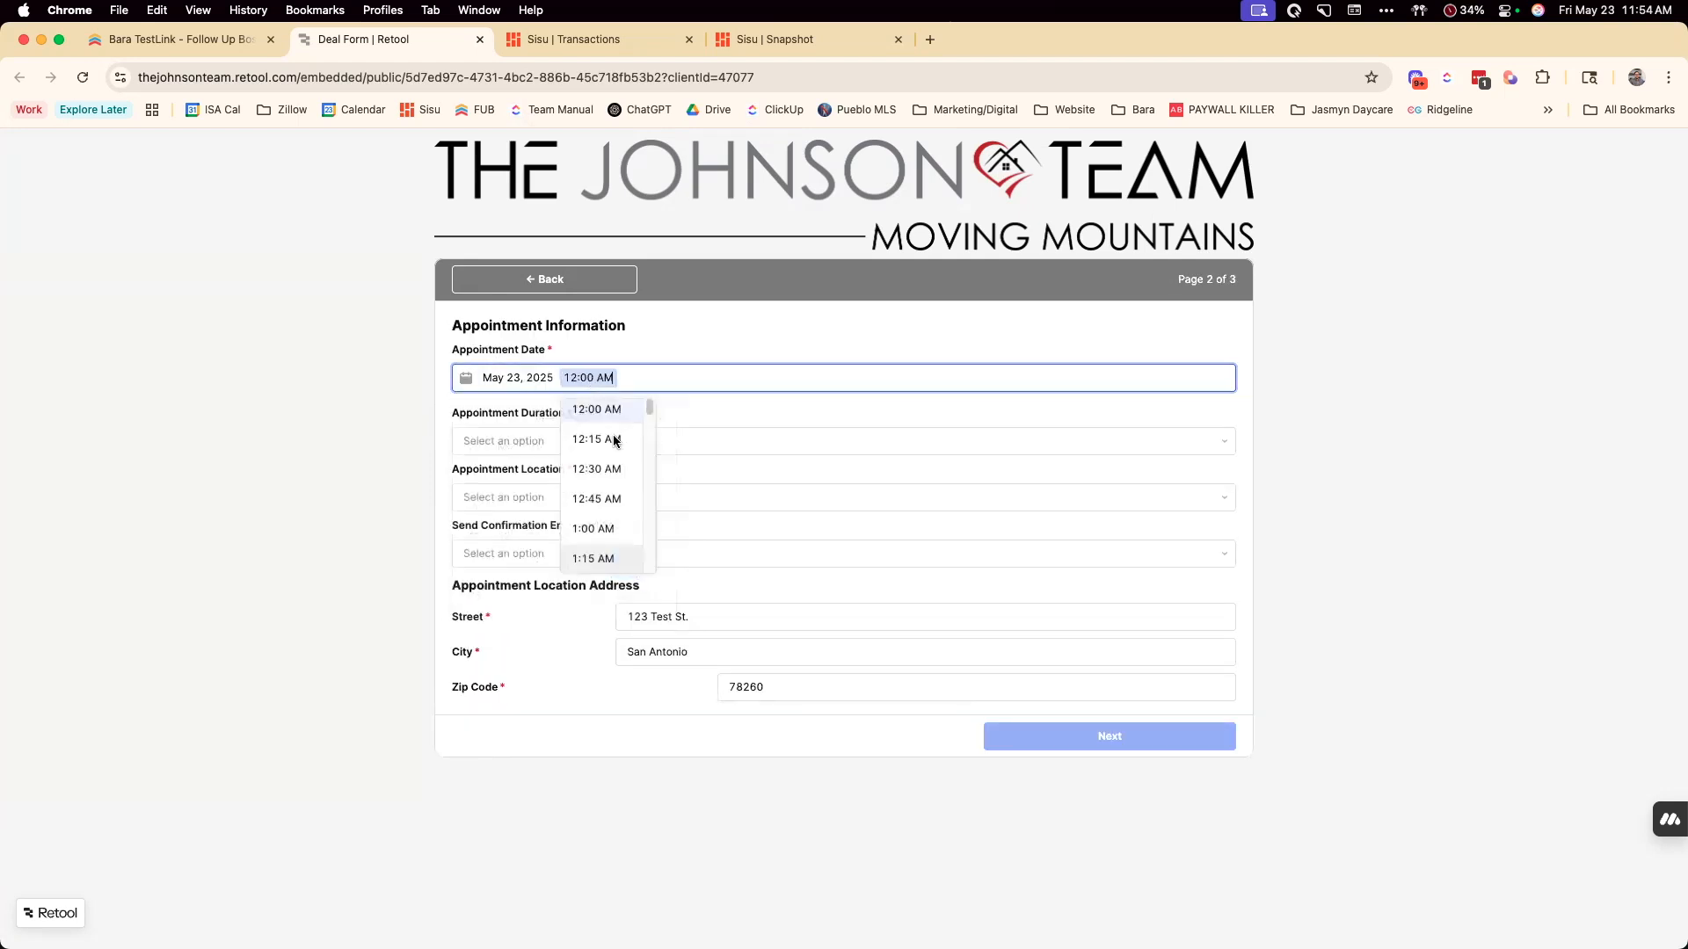
left_click(528, 440)
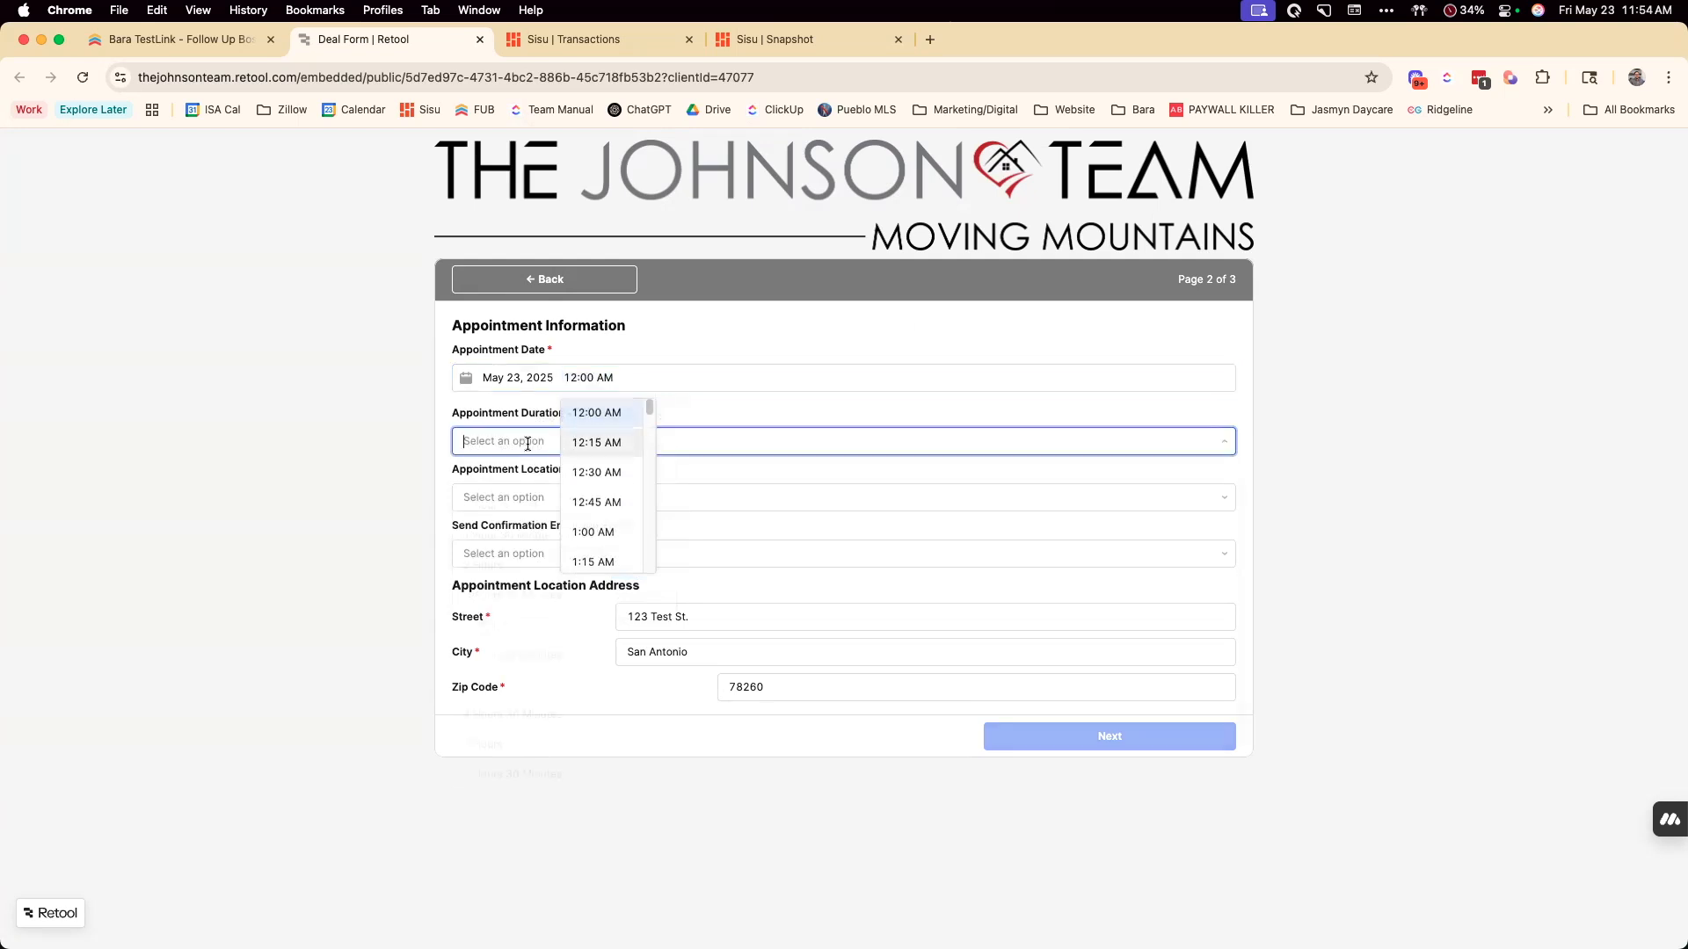
left_click(526, 508)
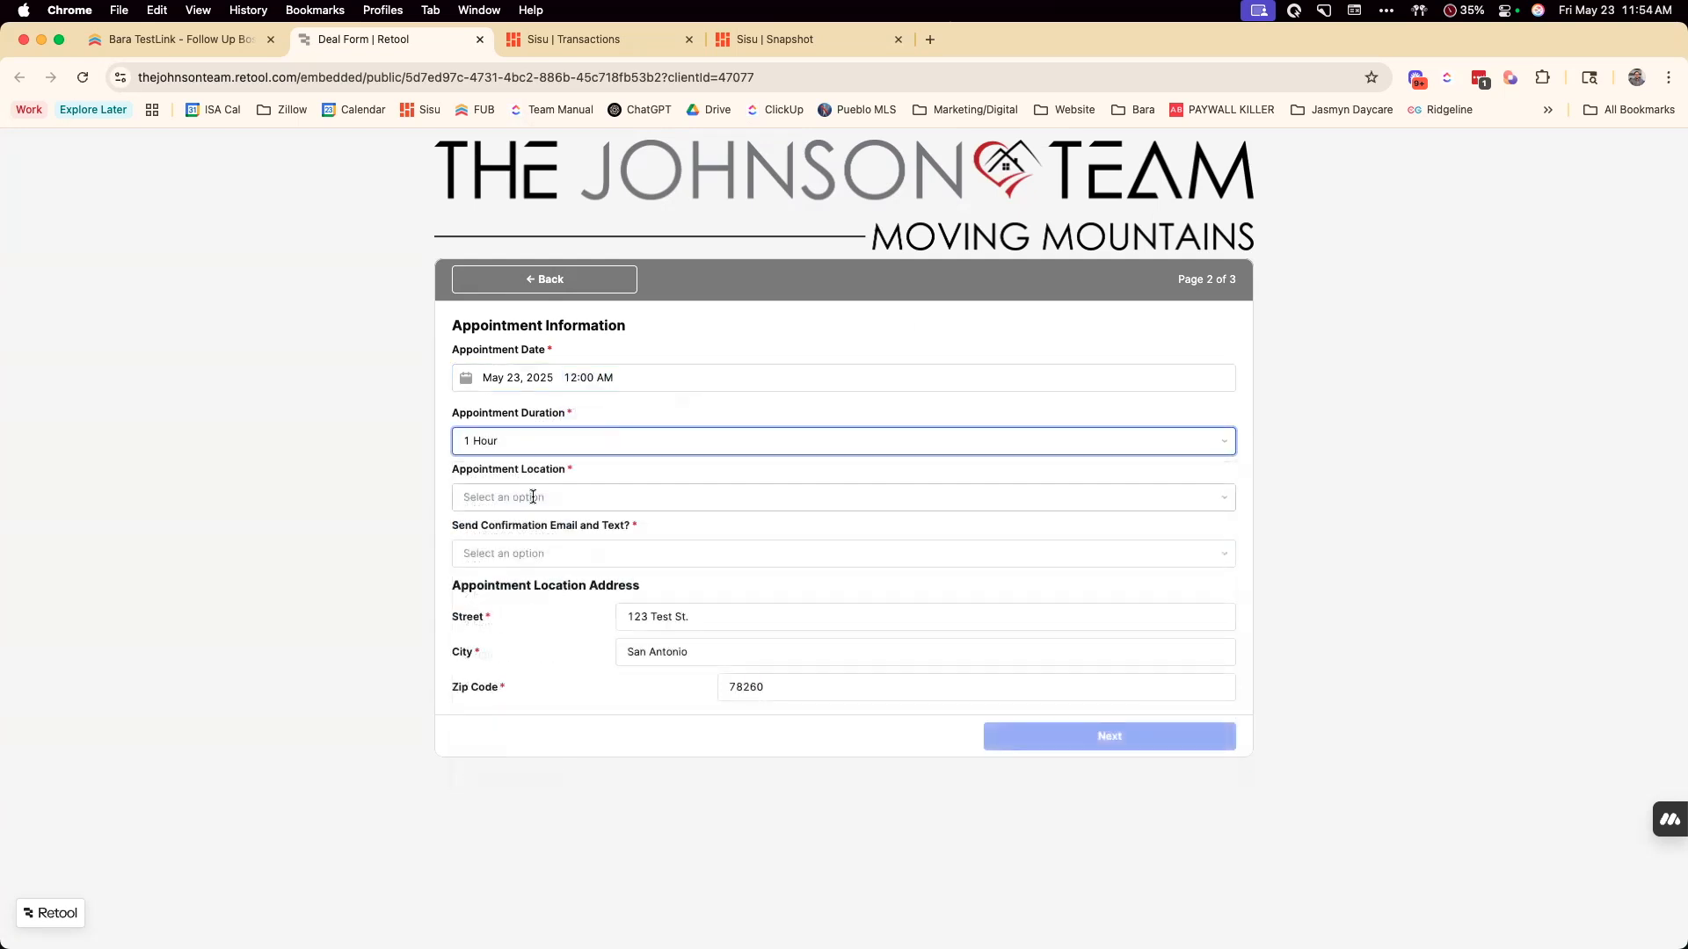
Set the appointment location to Office, choose No for the confirmation email and text, and continue to the last page
left_click(532, 498)
left_click(517, 589)
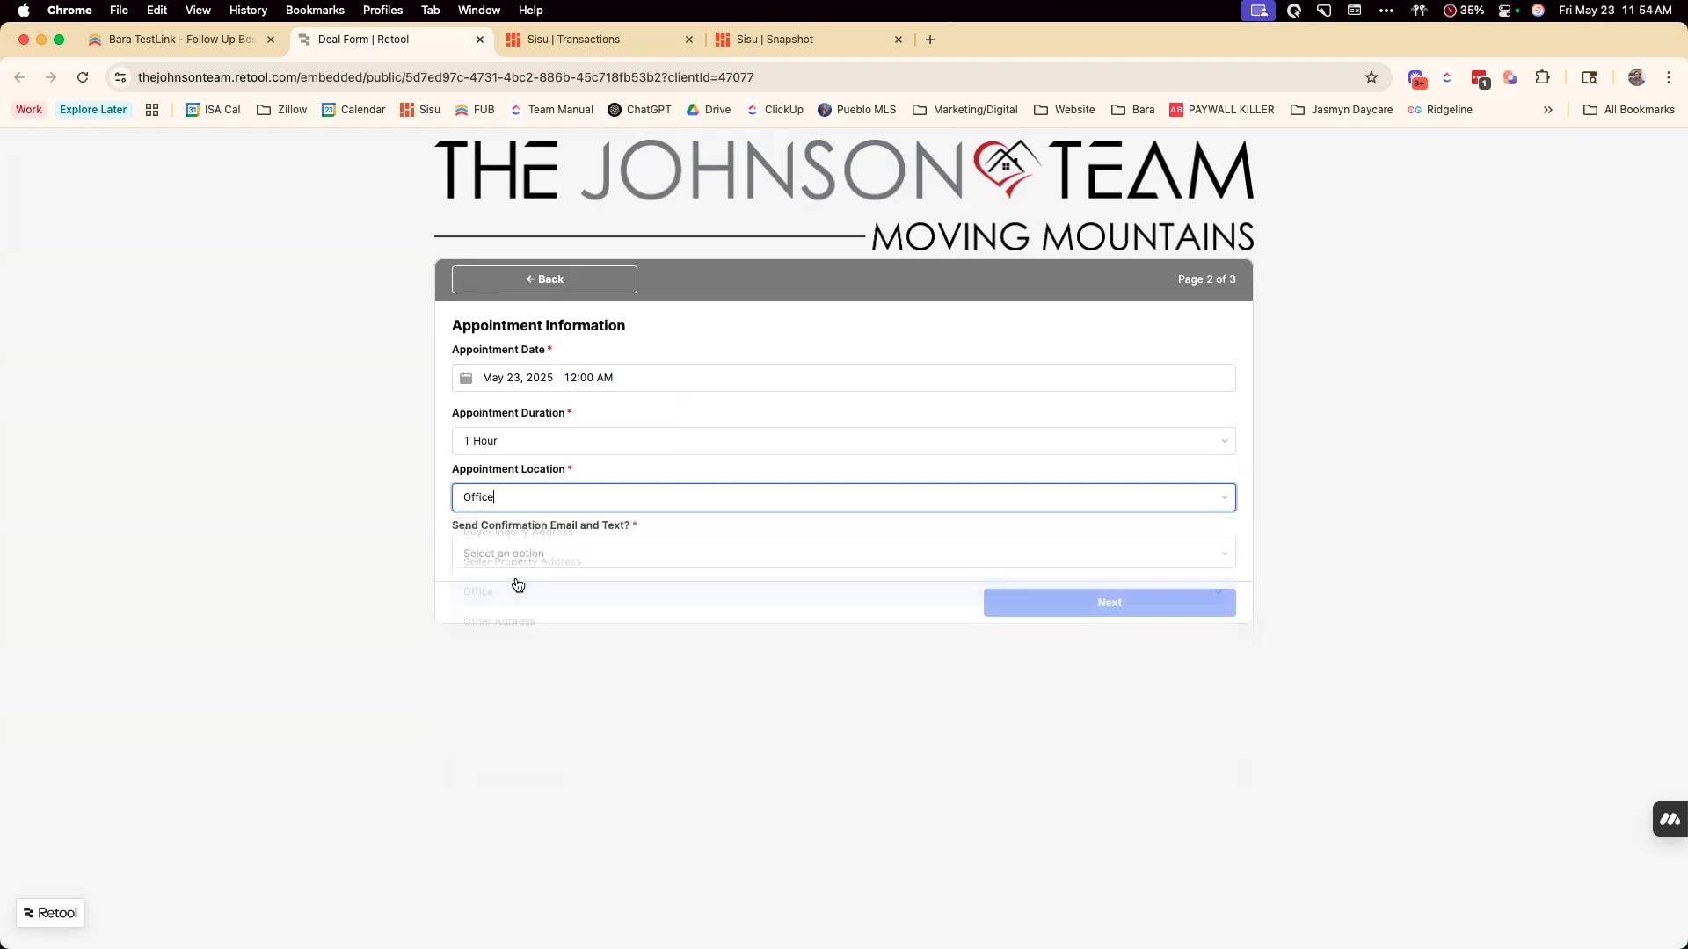
left_click(608, 555)
left_click(579, 623)
left_click(1050, 607)
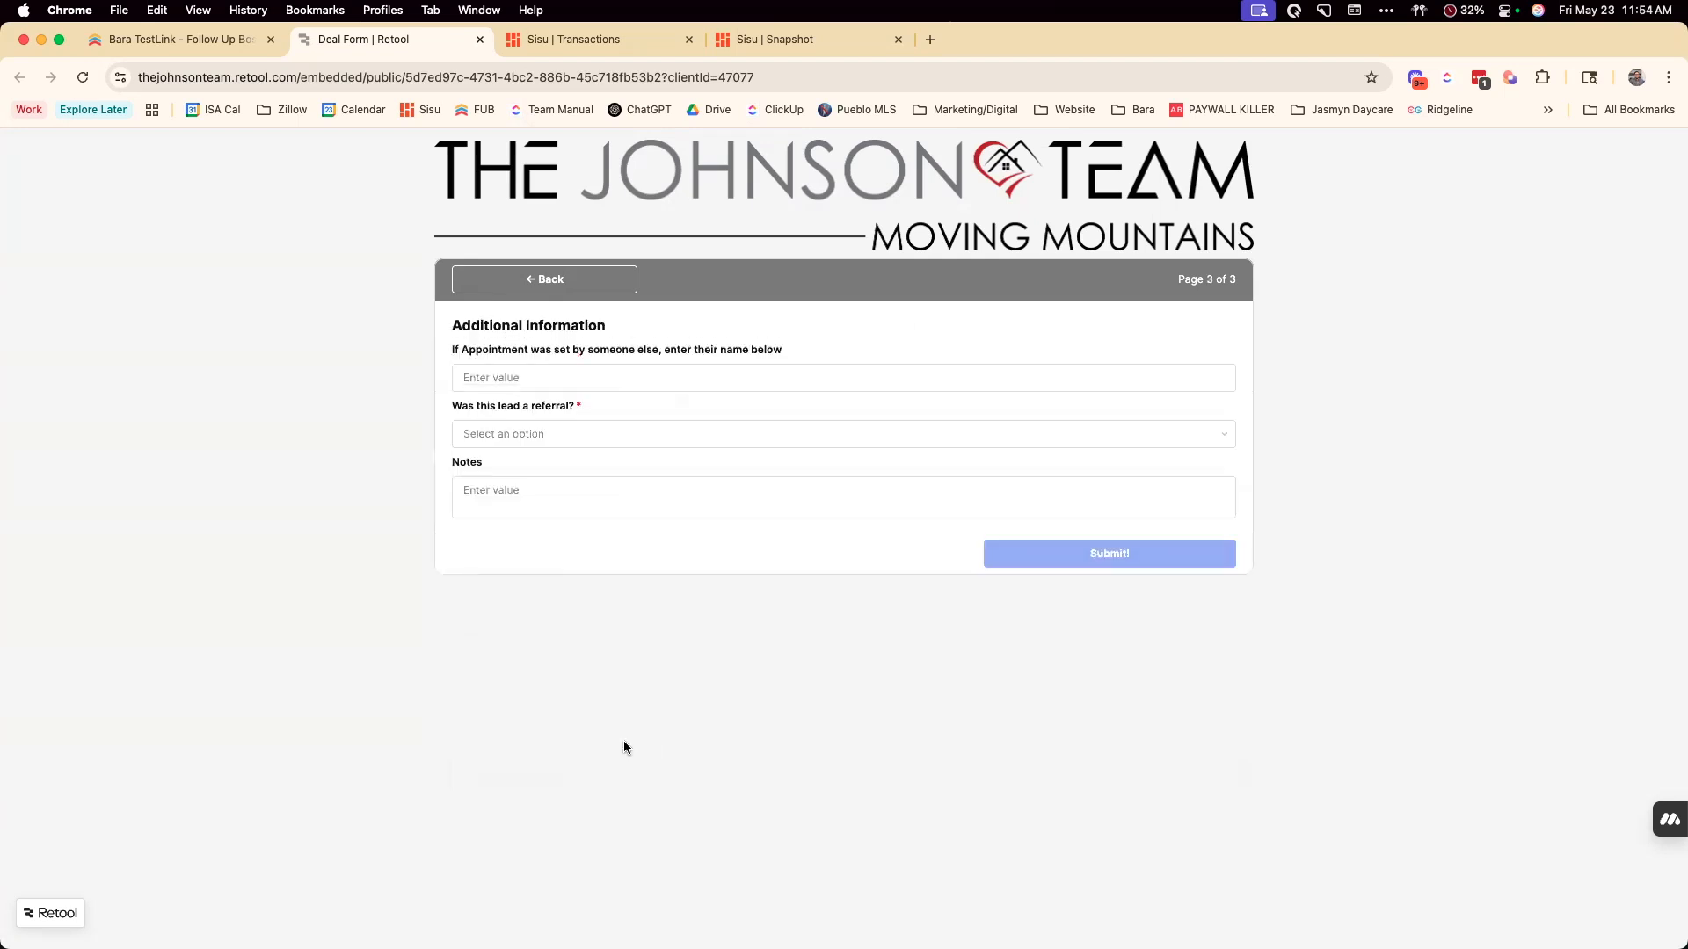
Answer No to whether the lead was a referral and submit the appointment form
left_click(526, 435)
left_click(513, 501)
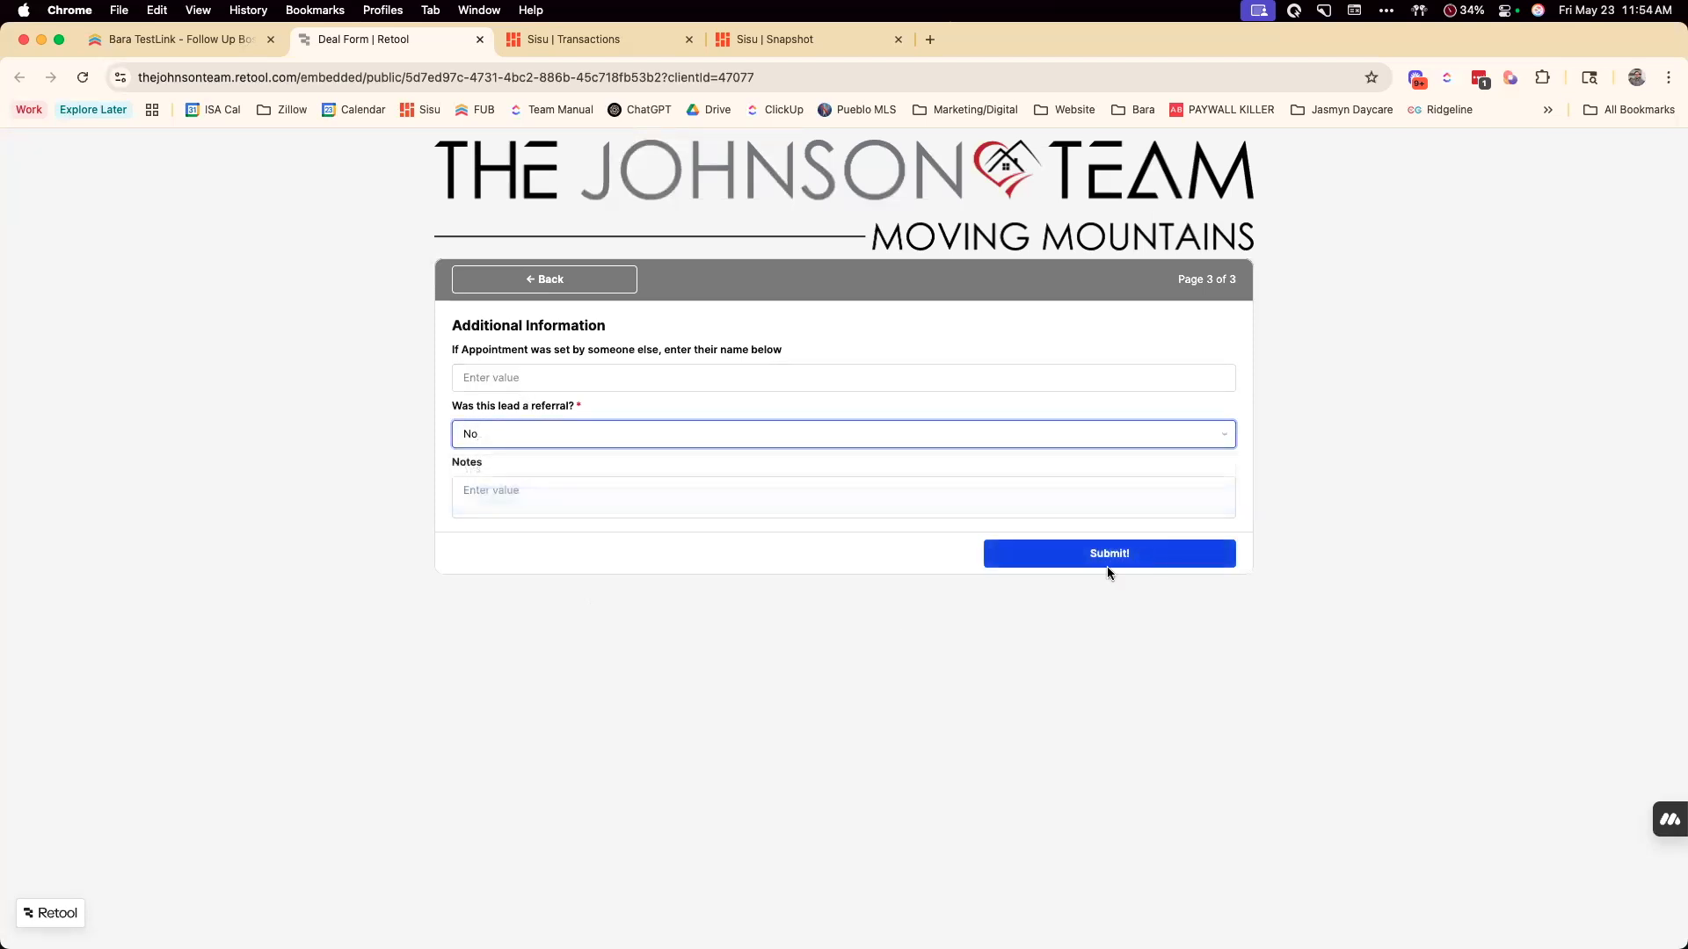
left_click(1143, 559)
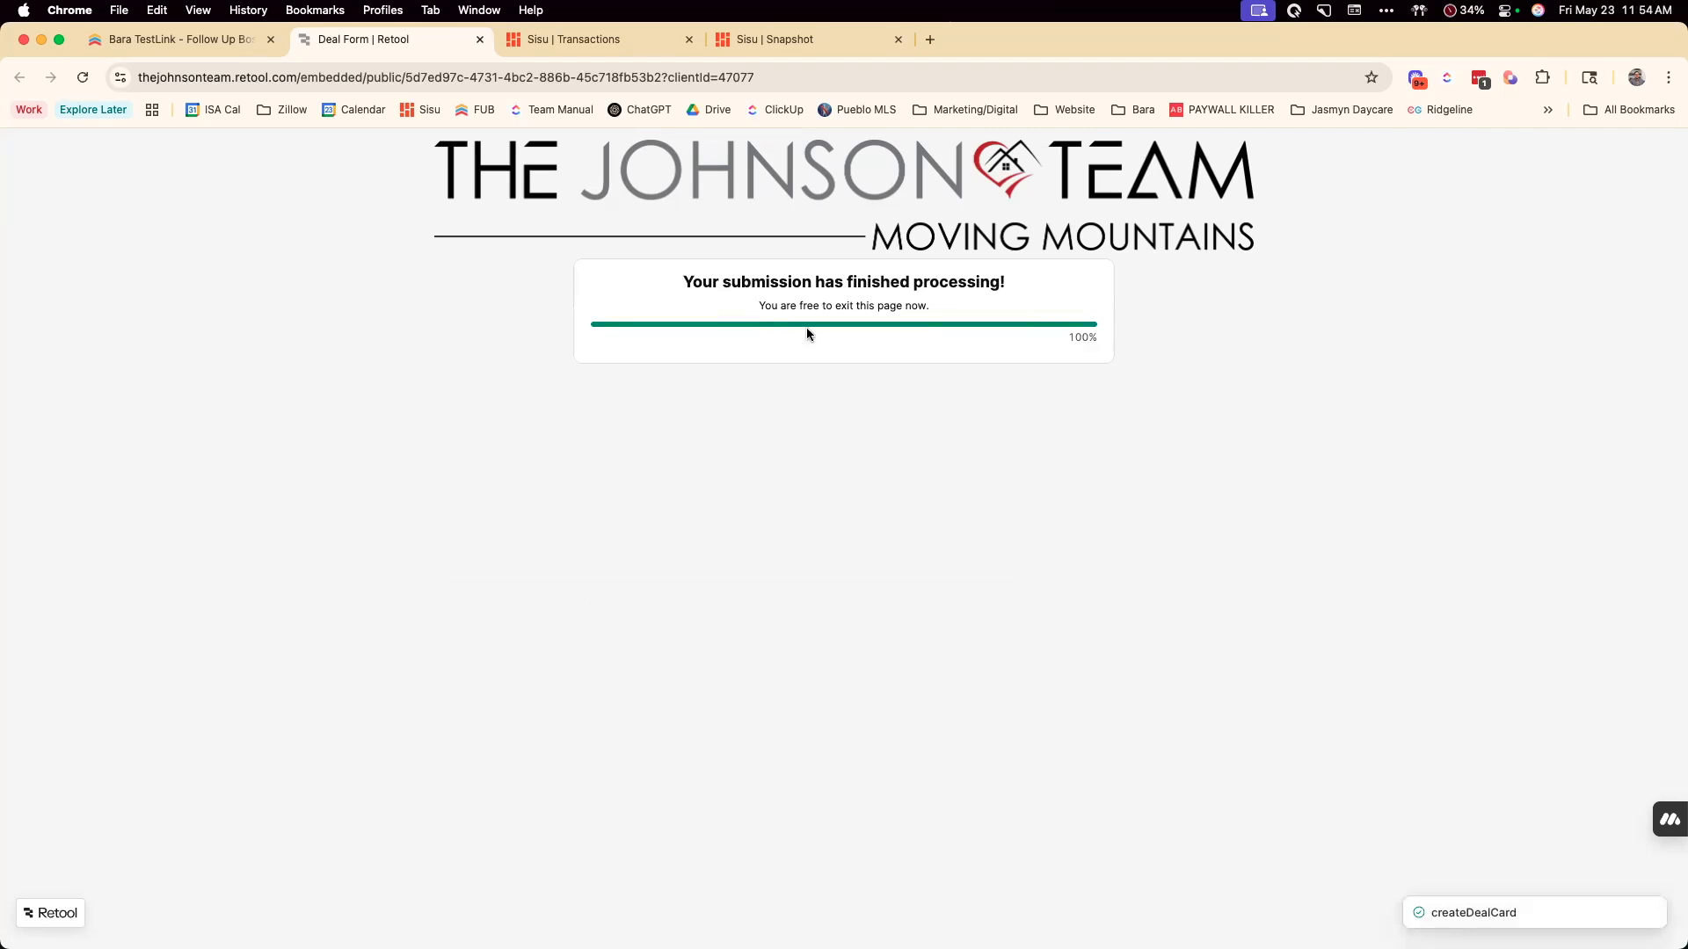
Reload the contact's Follow Up Boss record and review its new deal, appointment and submission notes
left_click(152, 40)
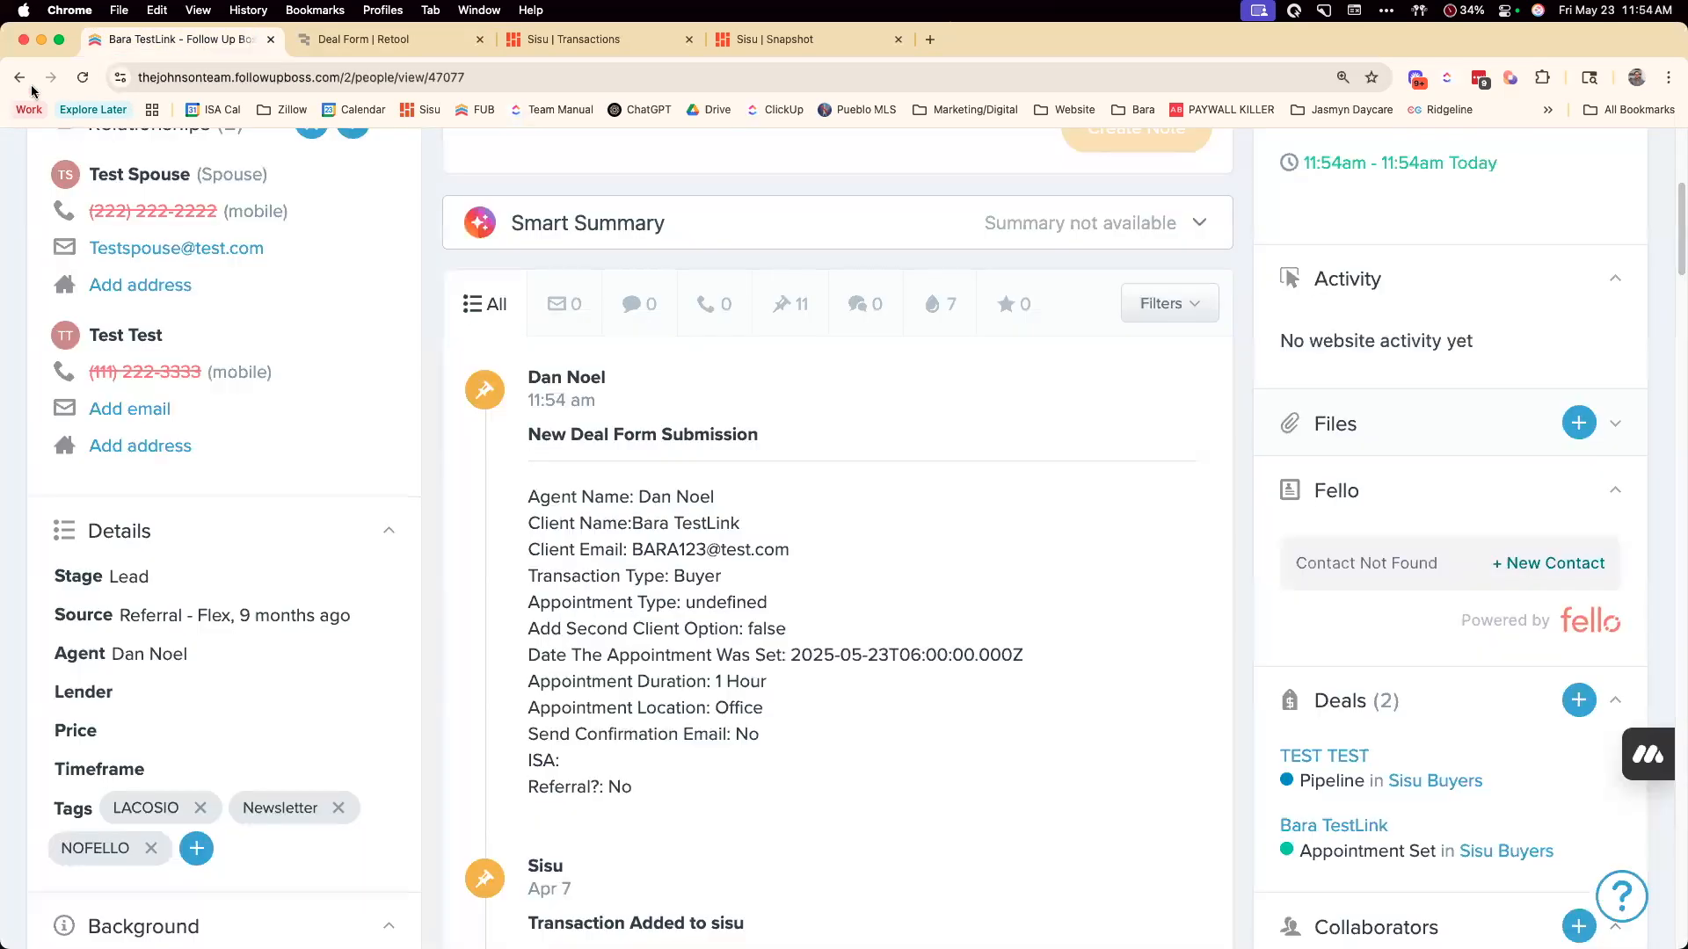
left_click(84, 78)
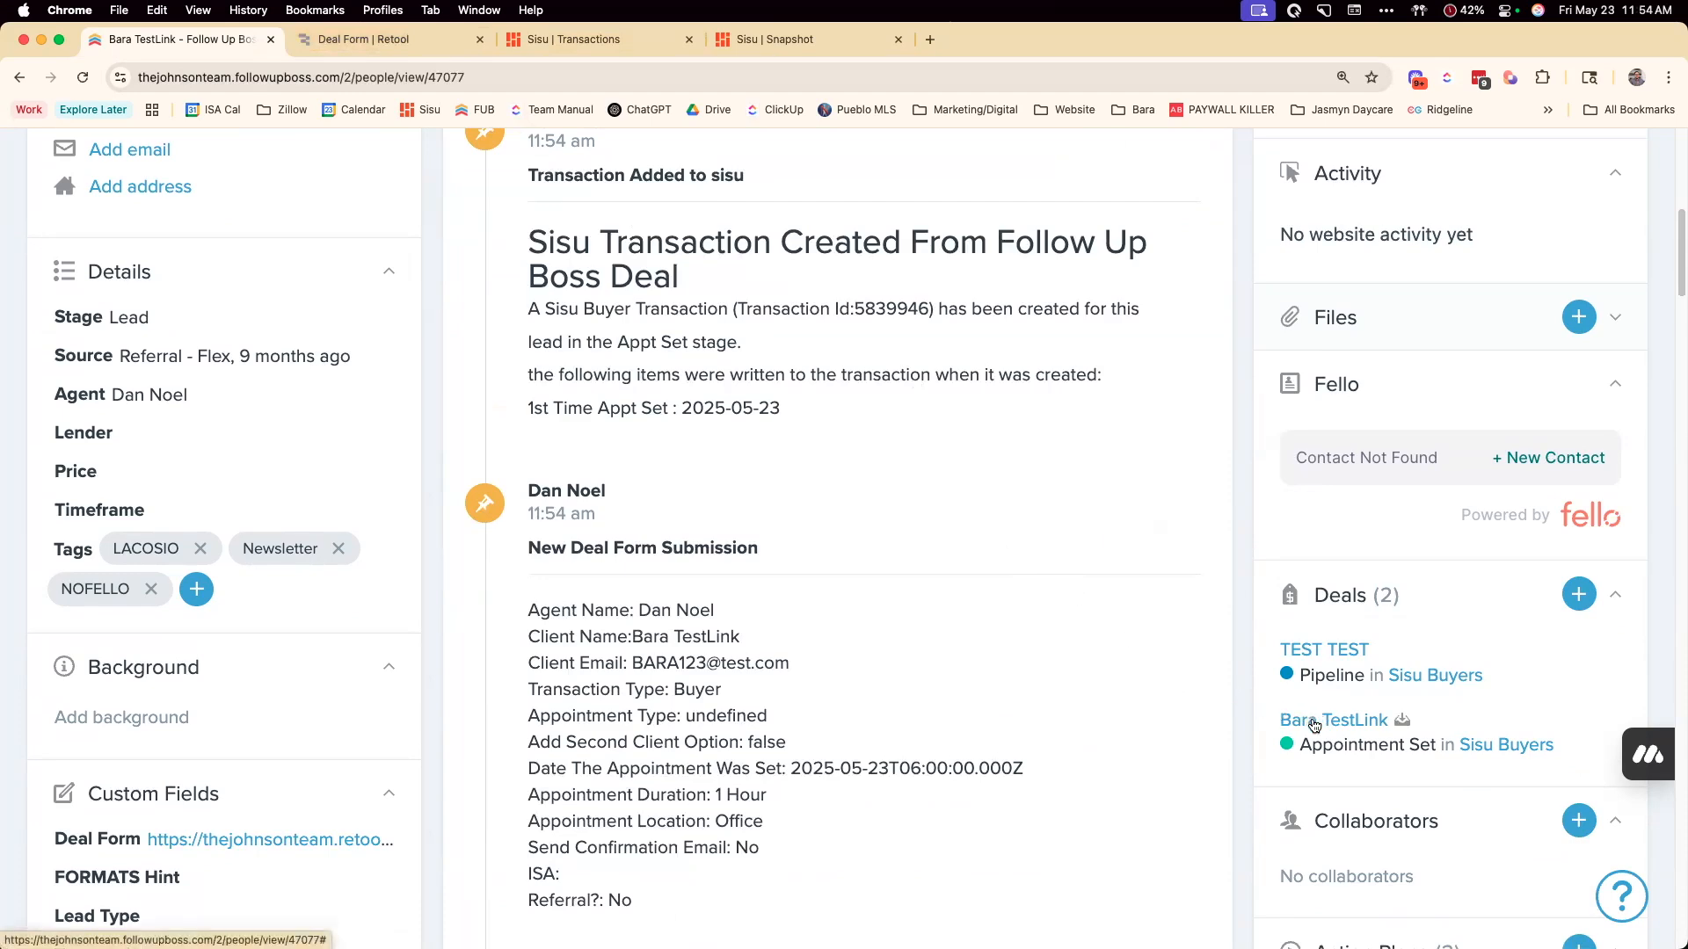
scroll(958, 586, "up", 5)
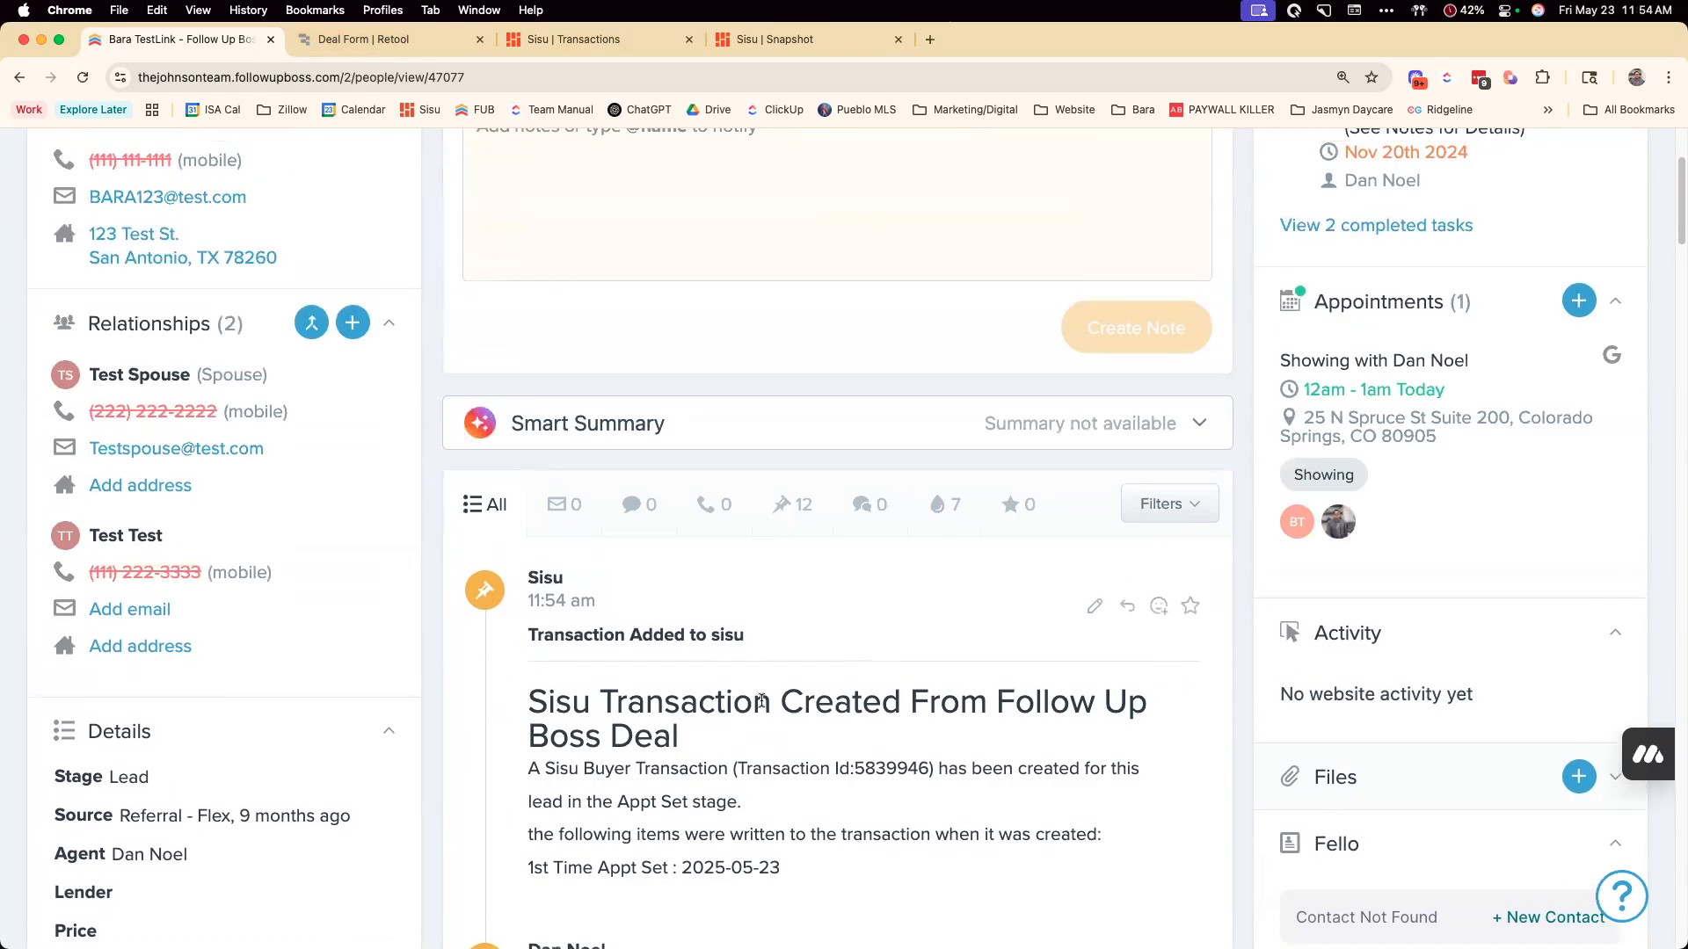
scroll(761, 703, "down", 6)
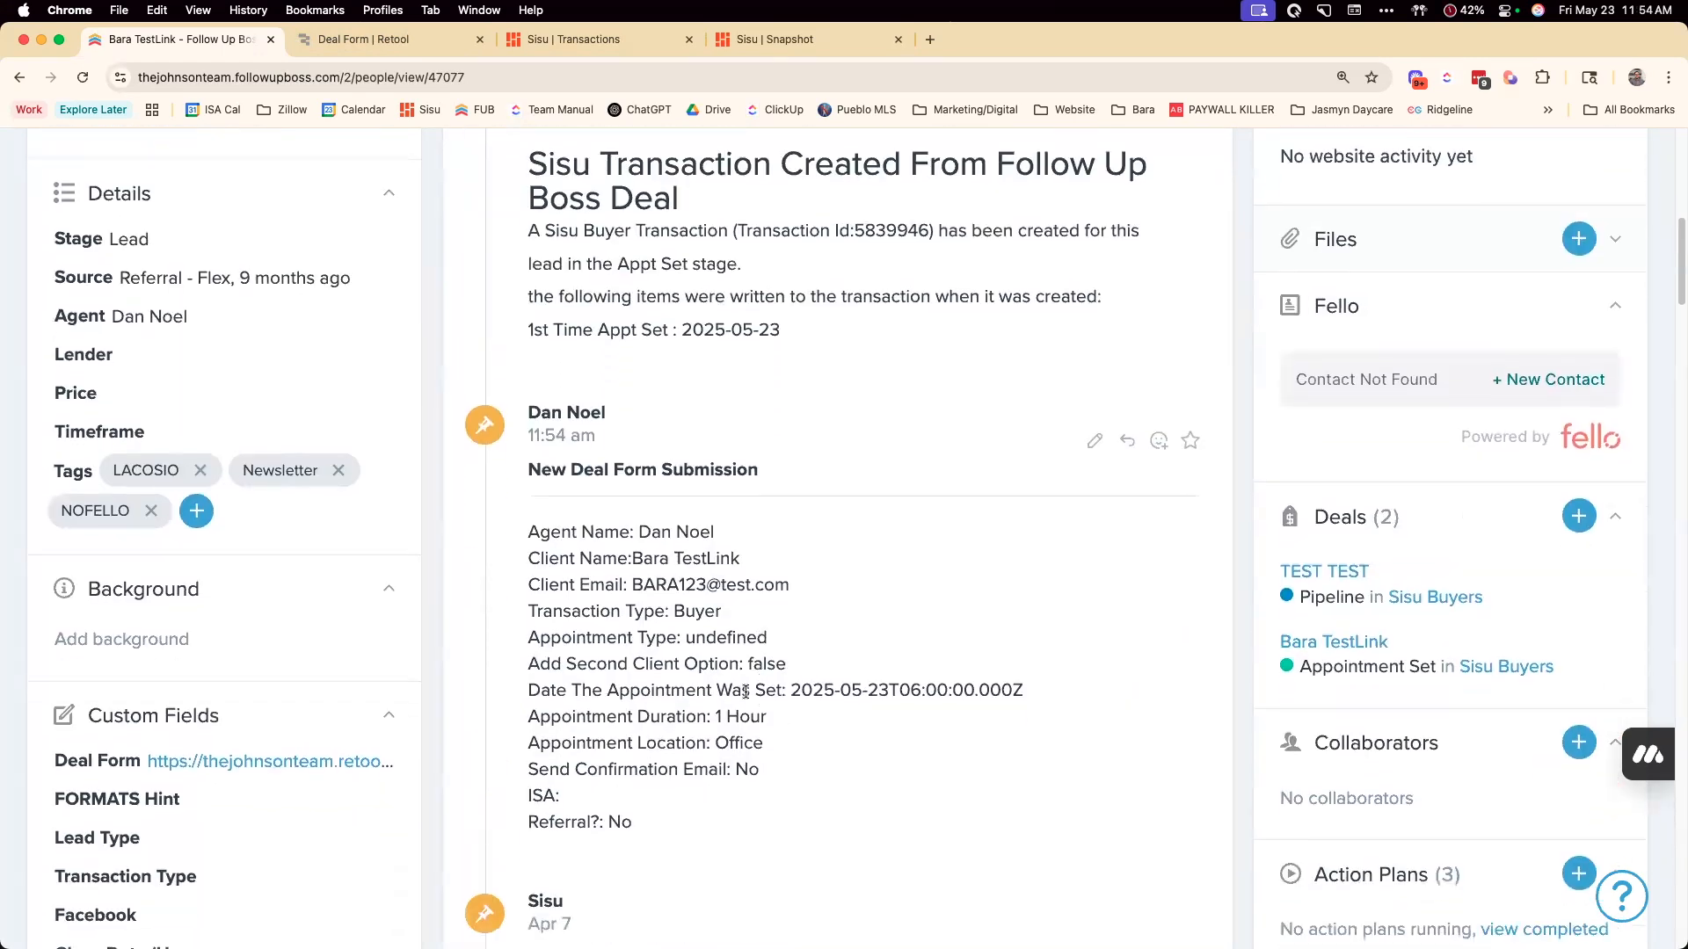
scroll(342, 526, "up", 6)
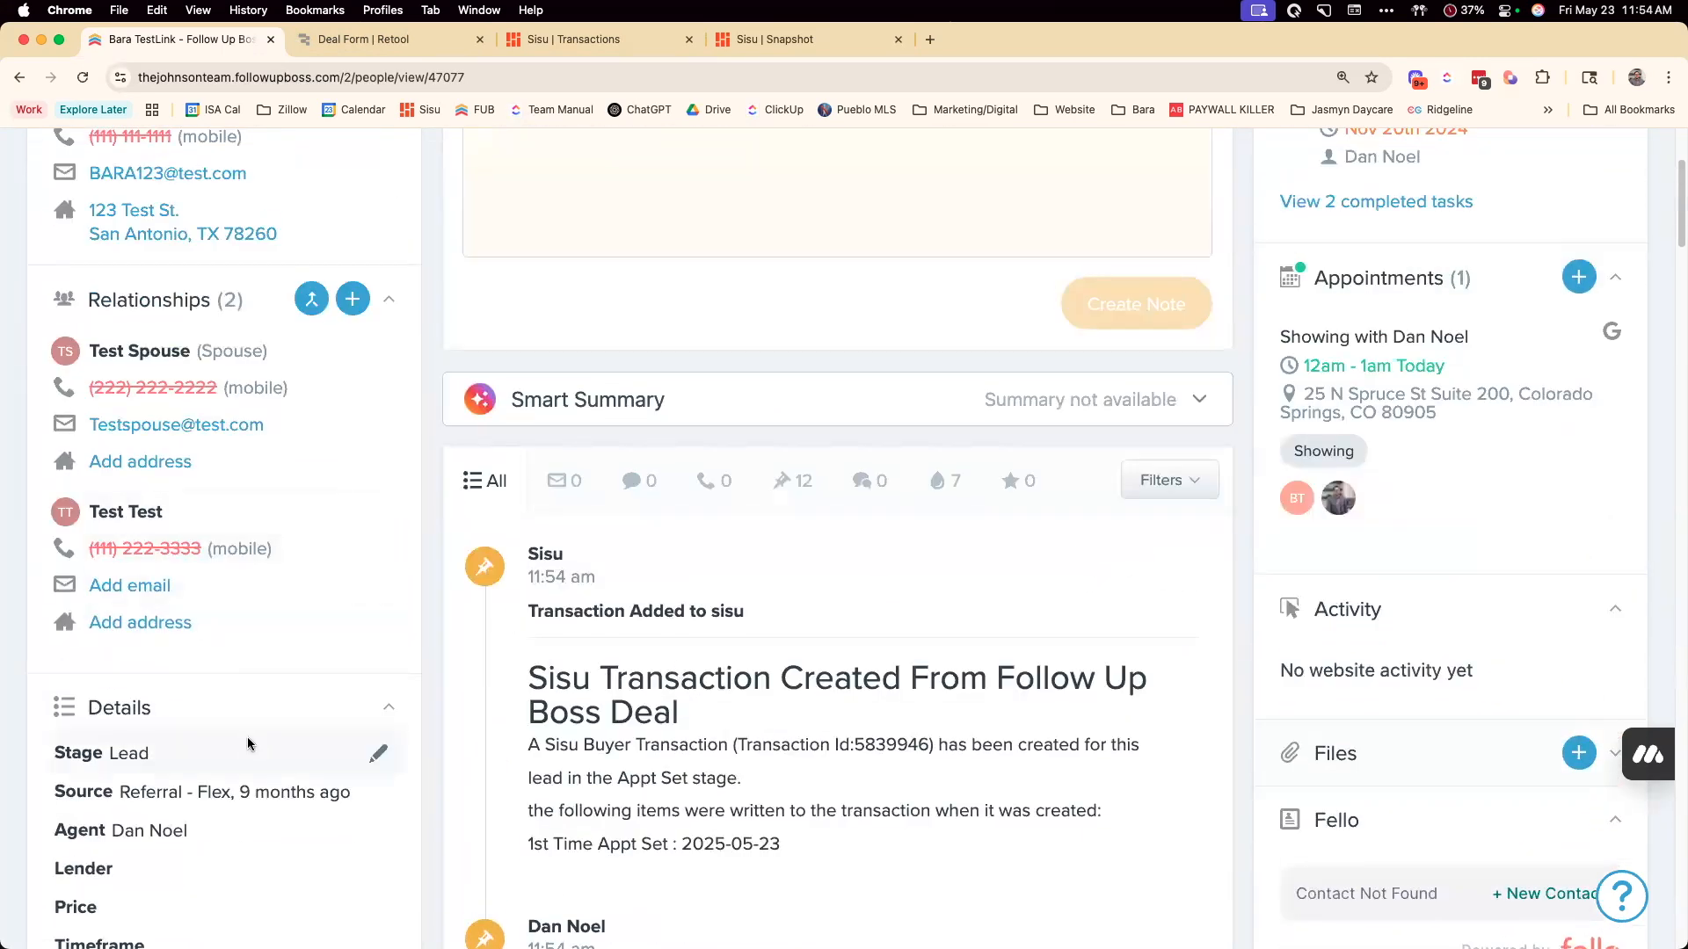
Open the Deal Form link stored in the contact's custom fields in Follow Up Boss
scroll(248, 746, "down", 2)
scroll(248, 745, "down", 2)
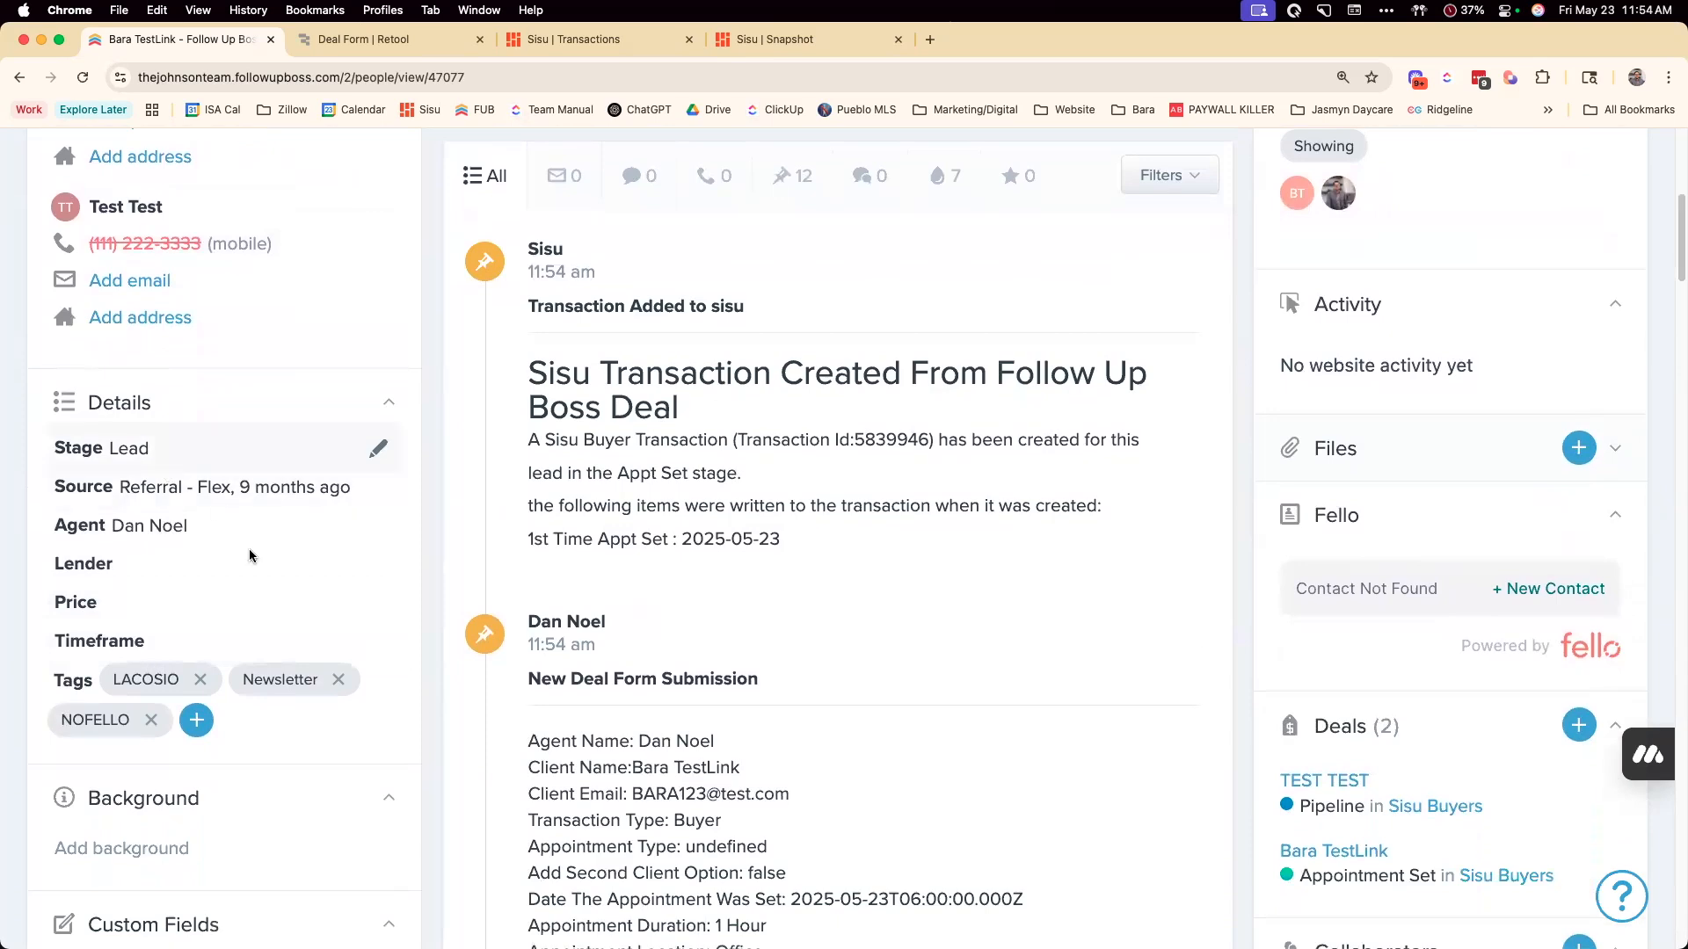
scroll(528, 531, "down", 7)
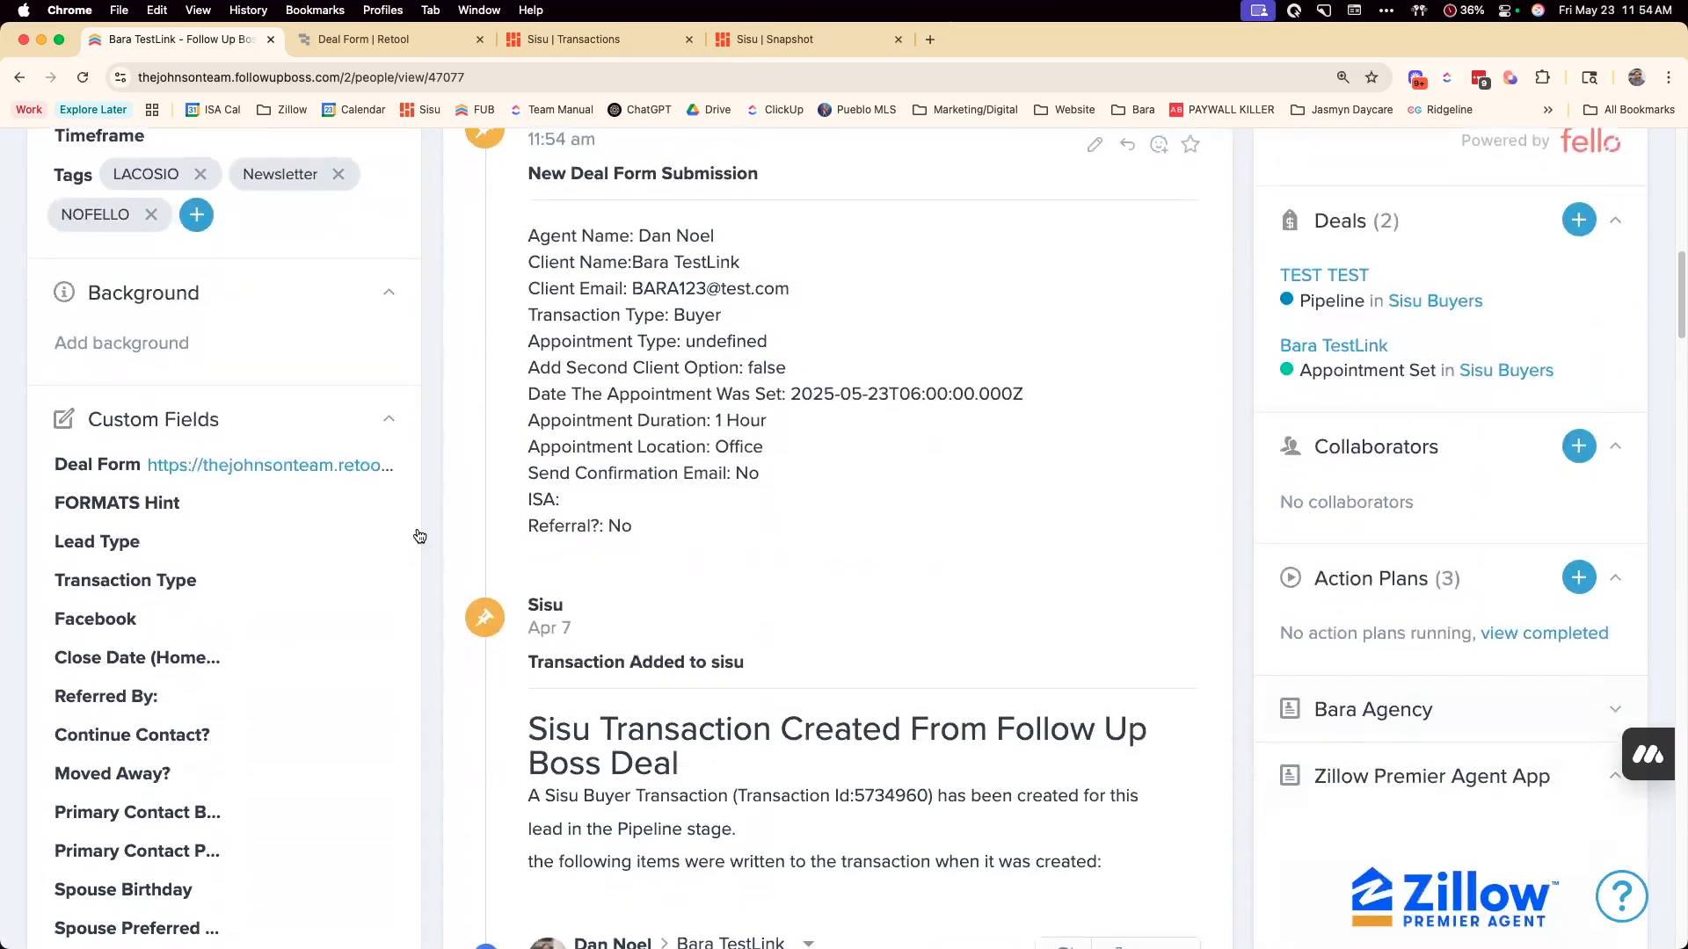
left_click(234, 468)
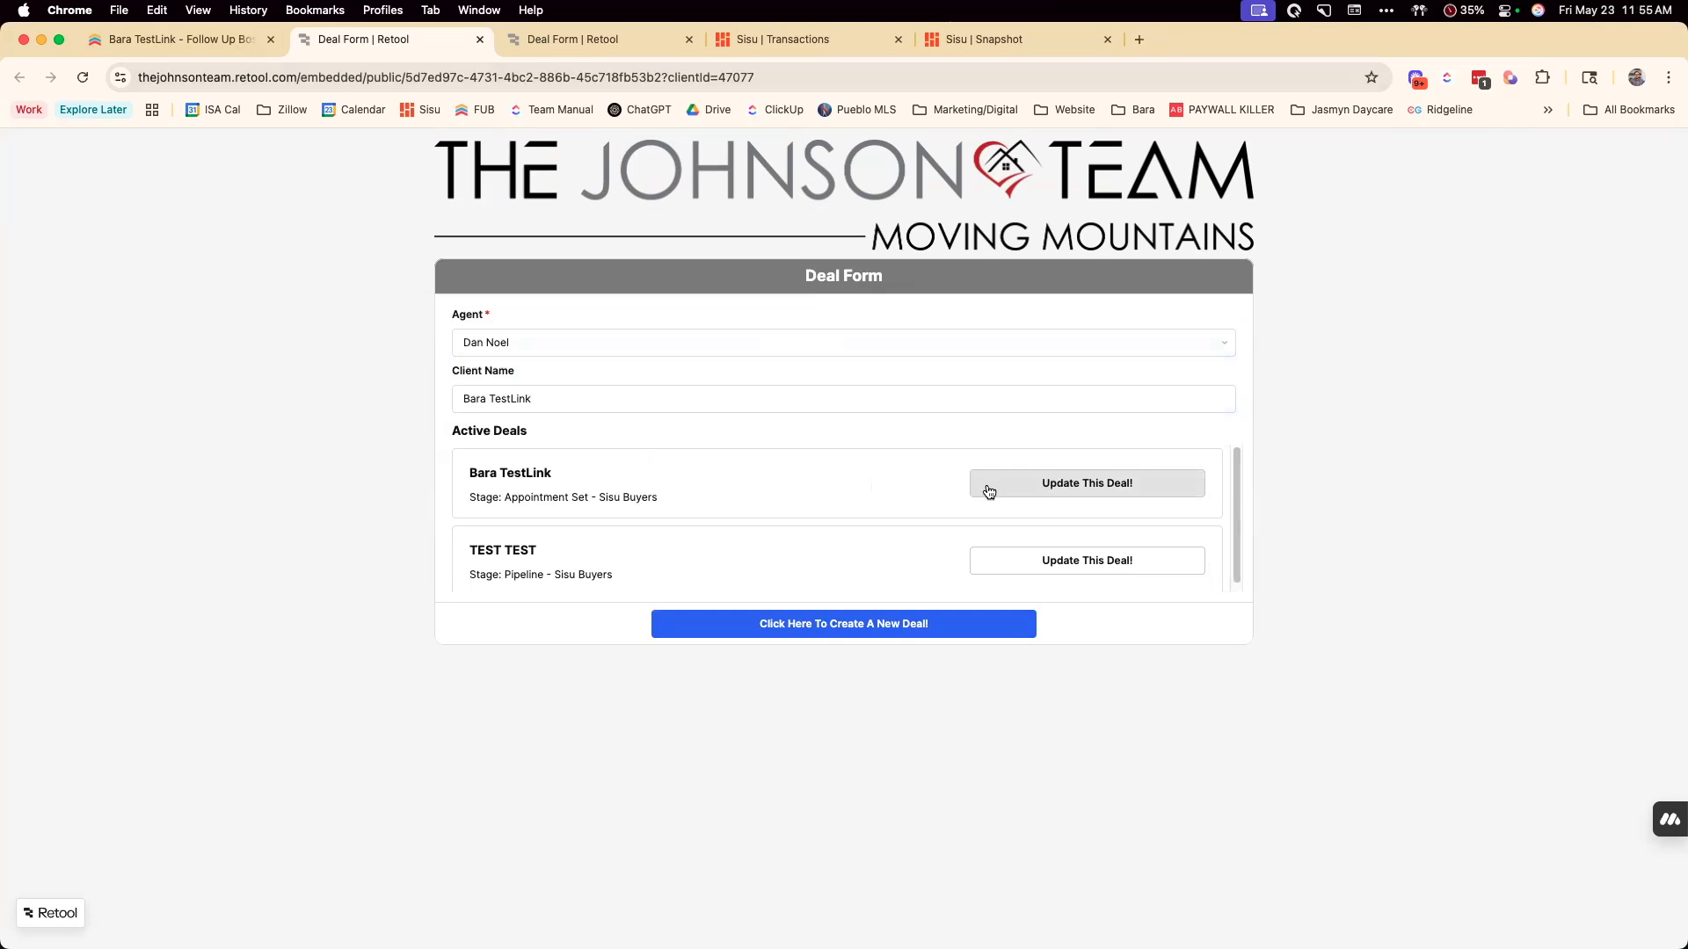
Revisit the contact's Follow Up Boss record and check the status of the earlier Deal Form submission
left_click(182, 40)
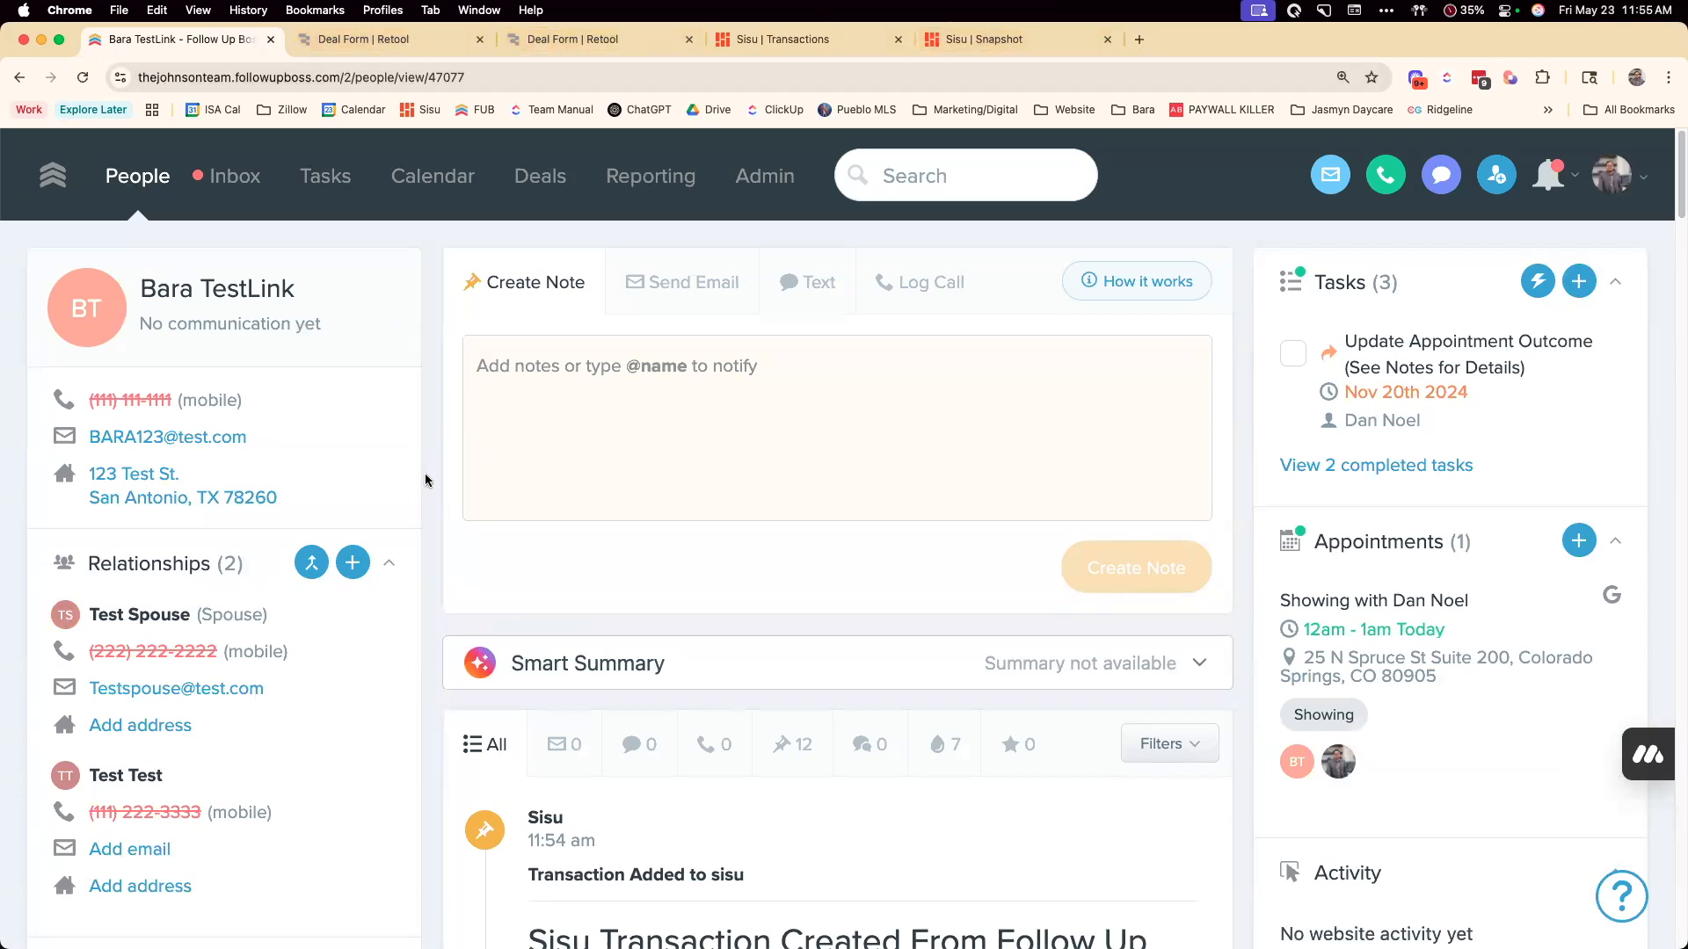
scroll(440, 478, "down", 3)
scroll(642, 382, "up", 3)
left_click(598, 39)
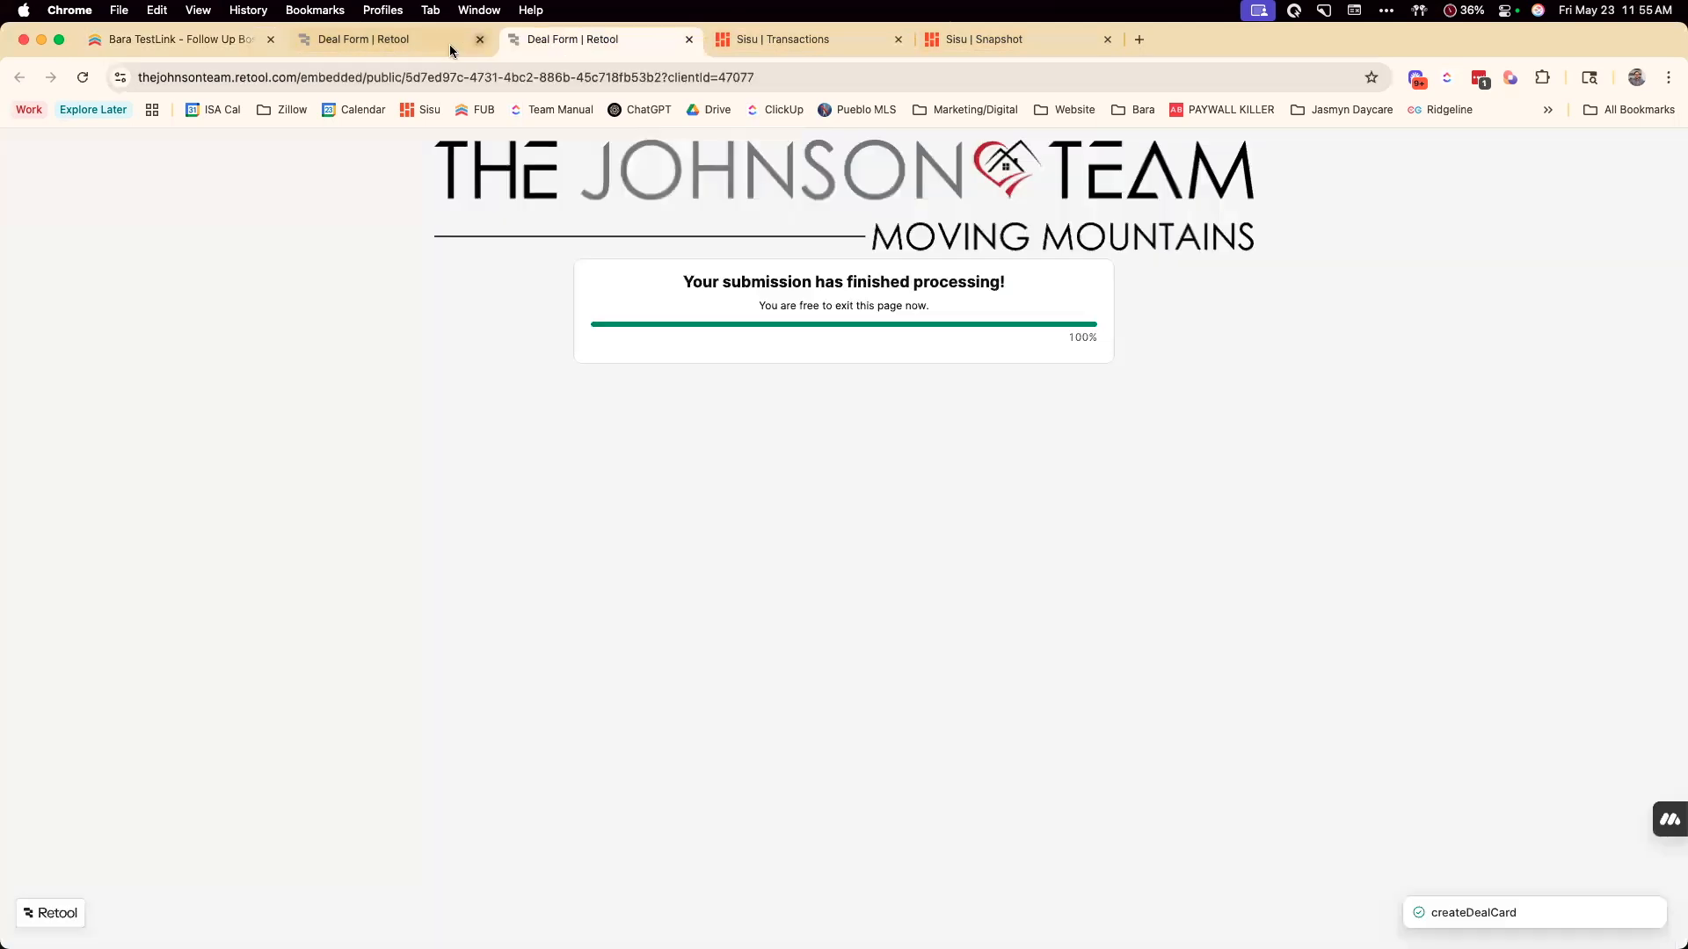
Return to the newly opened Deal Form, choose to update the Appointment Set deal, and open its Buyer Under Contract form
left_click(398, 41)
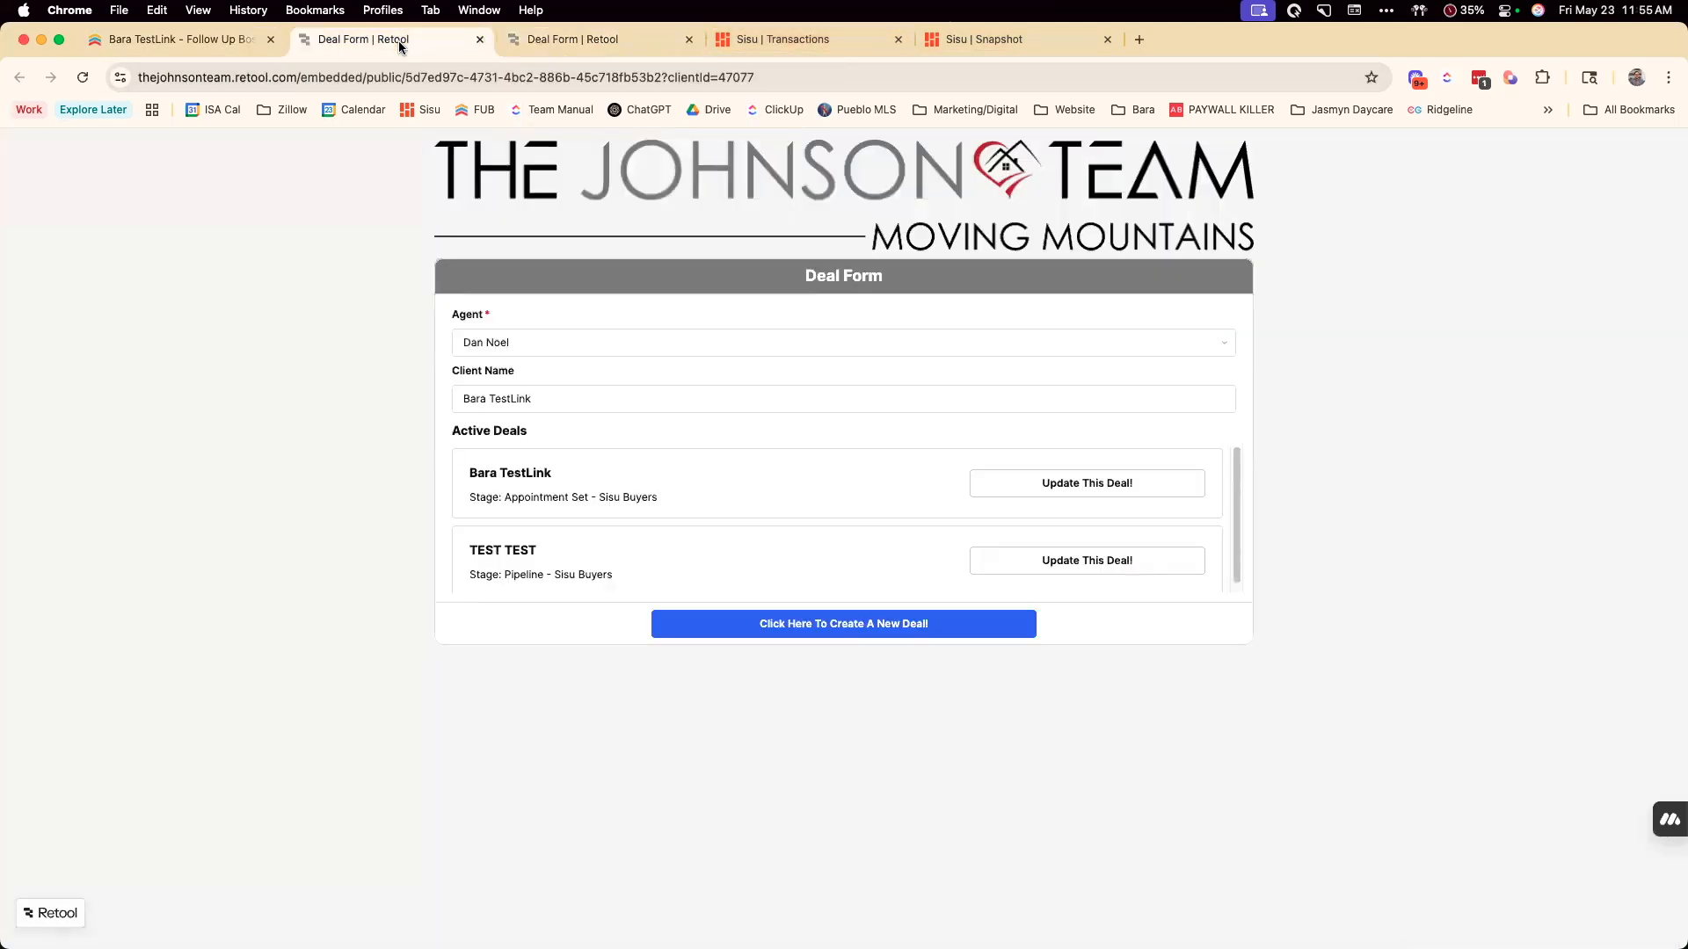
left_click(1109, 481)
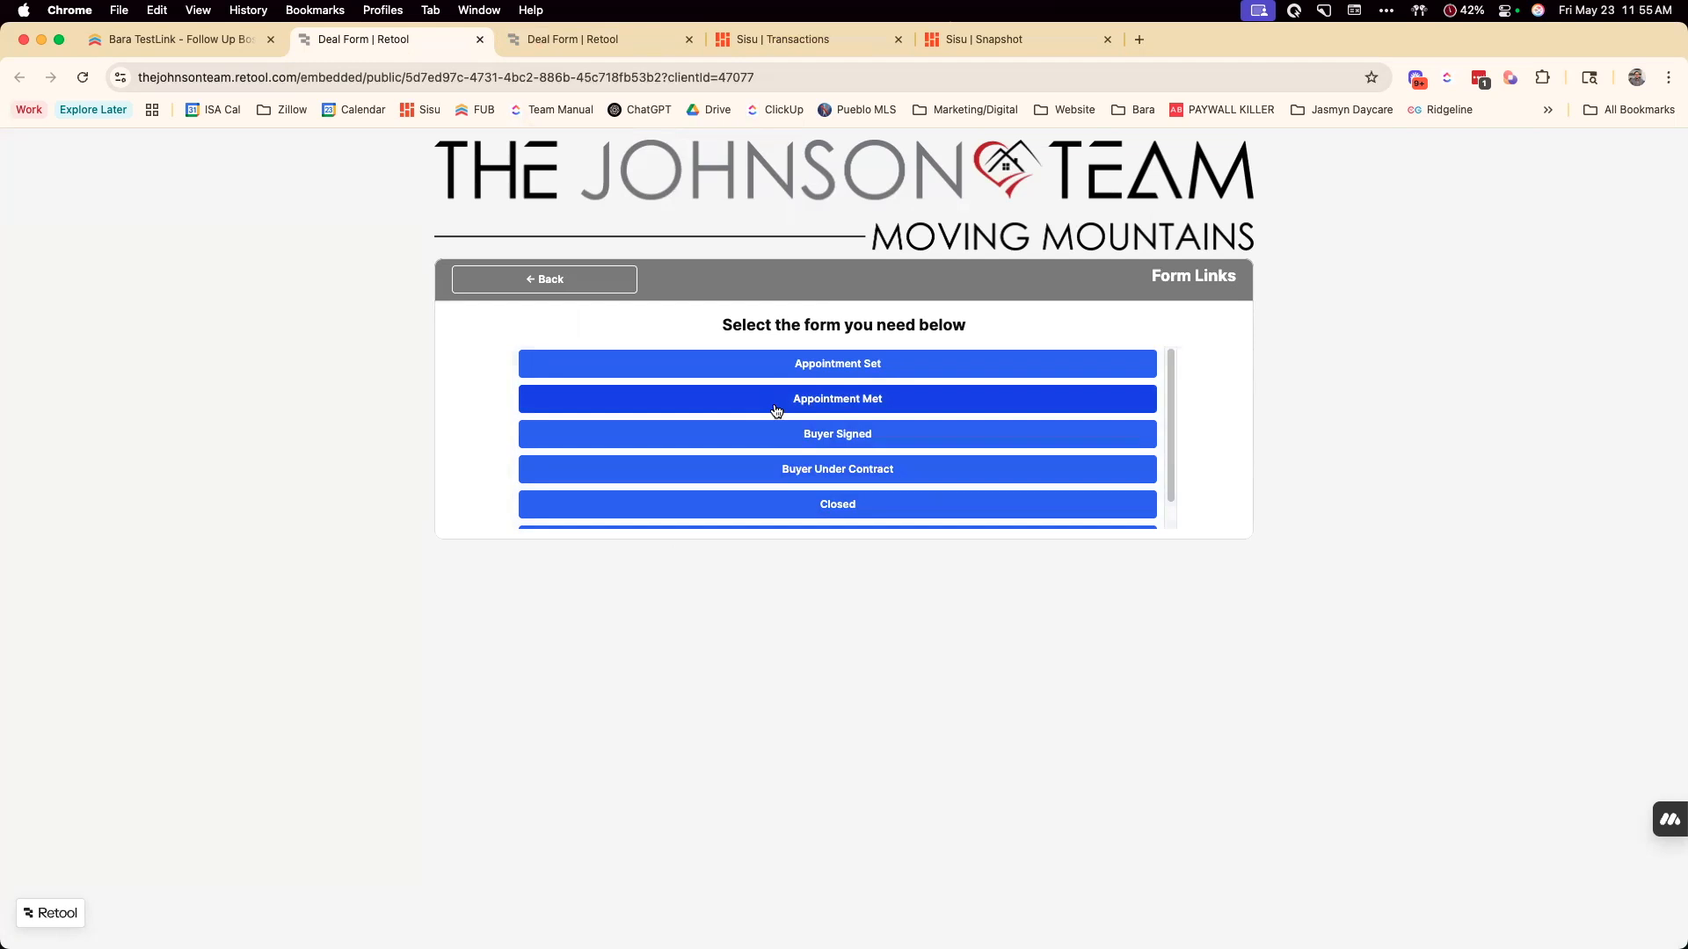
left_click(764, 475)
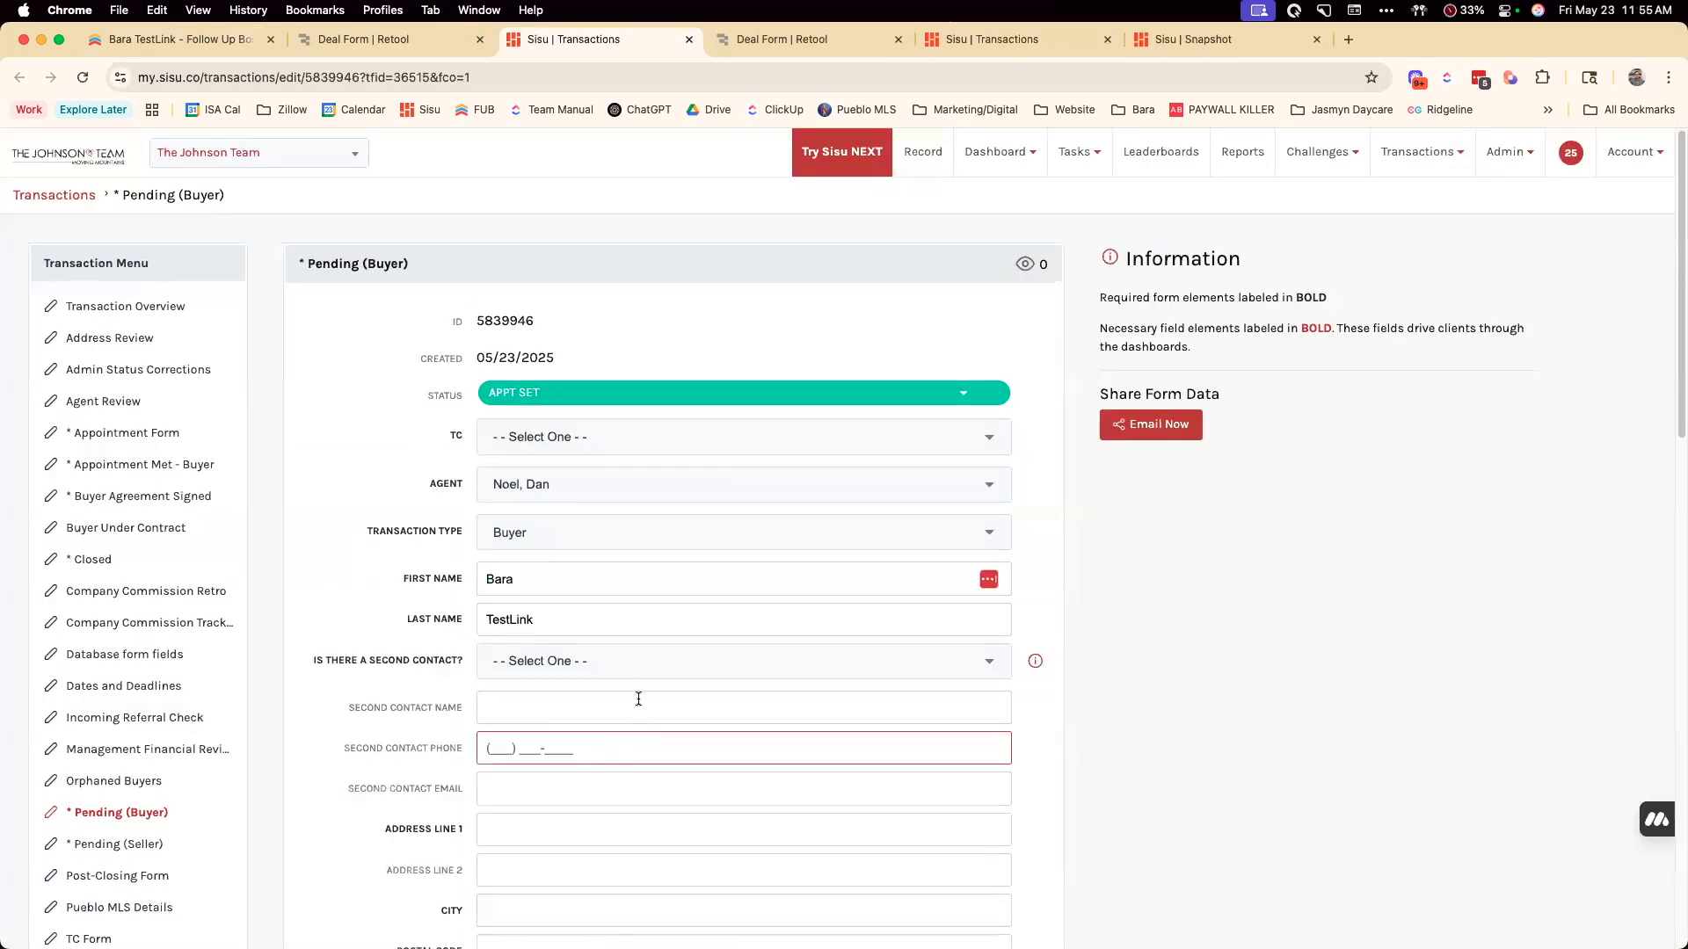
Examine the Pending (Buyer) form in Sisu, including its contact, address, financial, milestone date, inspection and notes fields
left_click(651, 695)
scroll(651, 694, "down", 3)
left_click(651, 694)
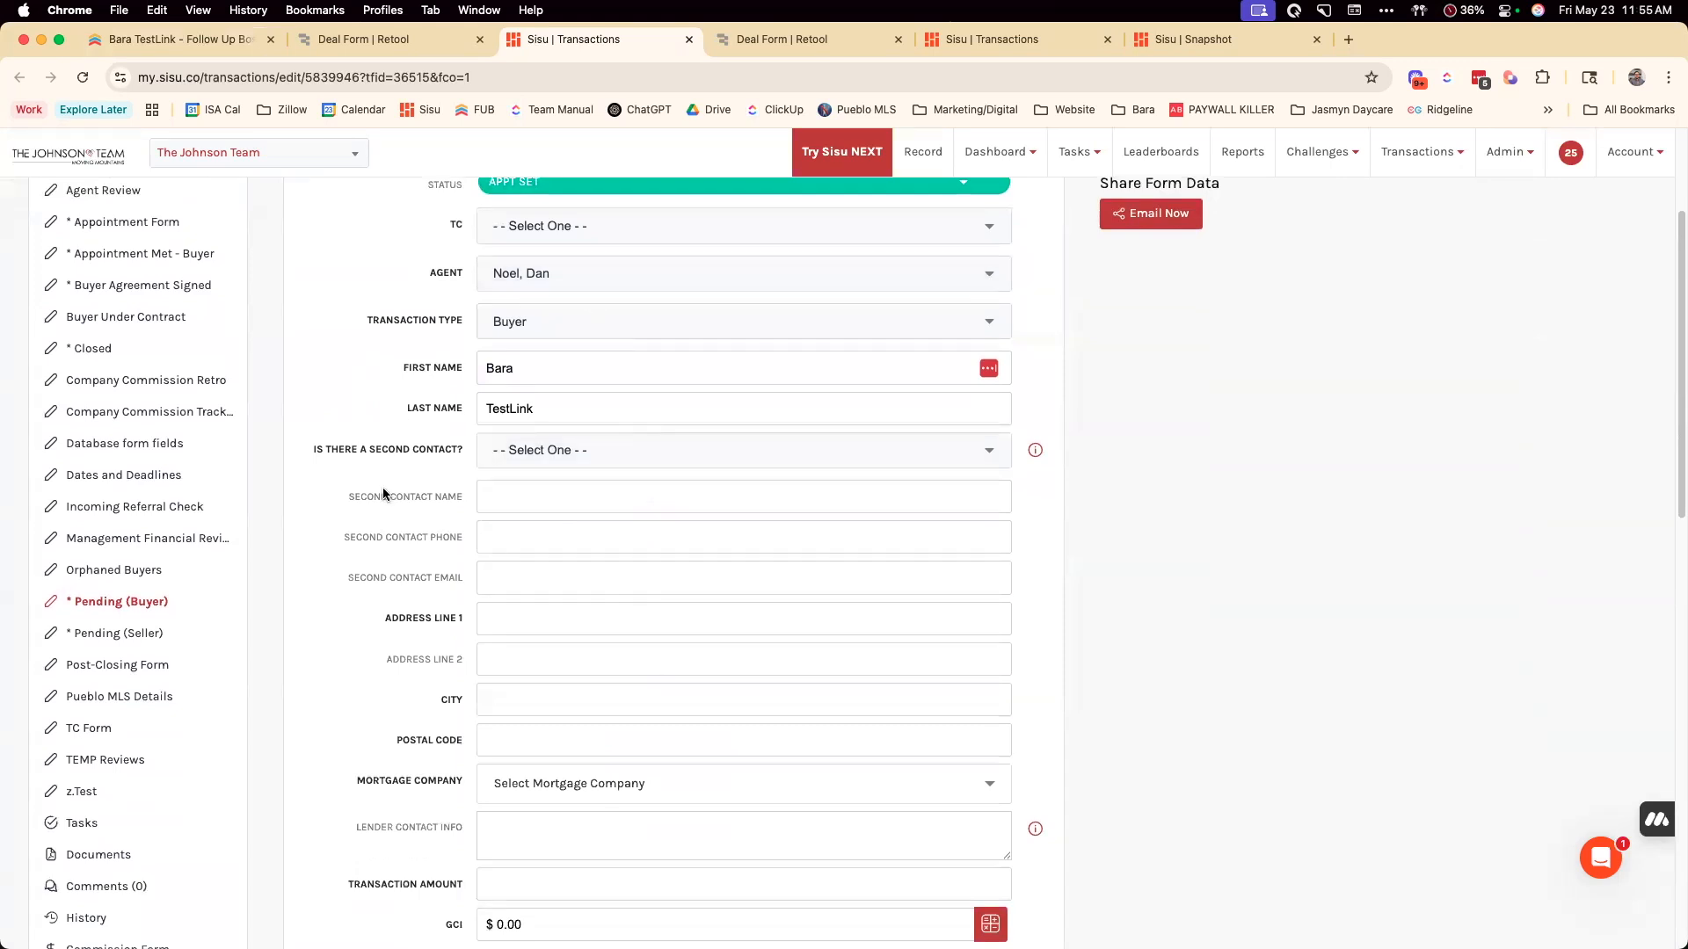
scroll(781, 527, "down", 4)
scroll(783, 594, "down", 6)
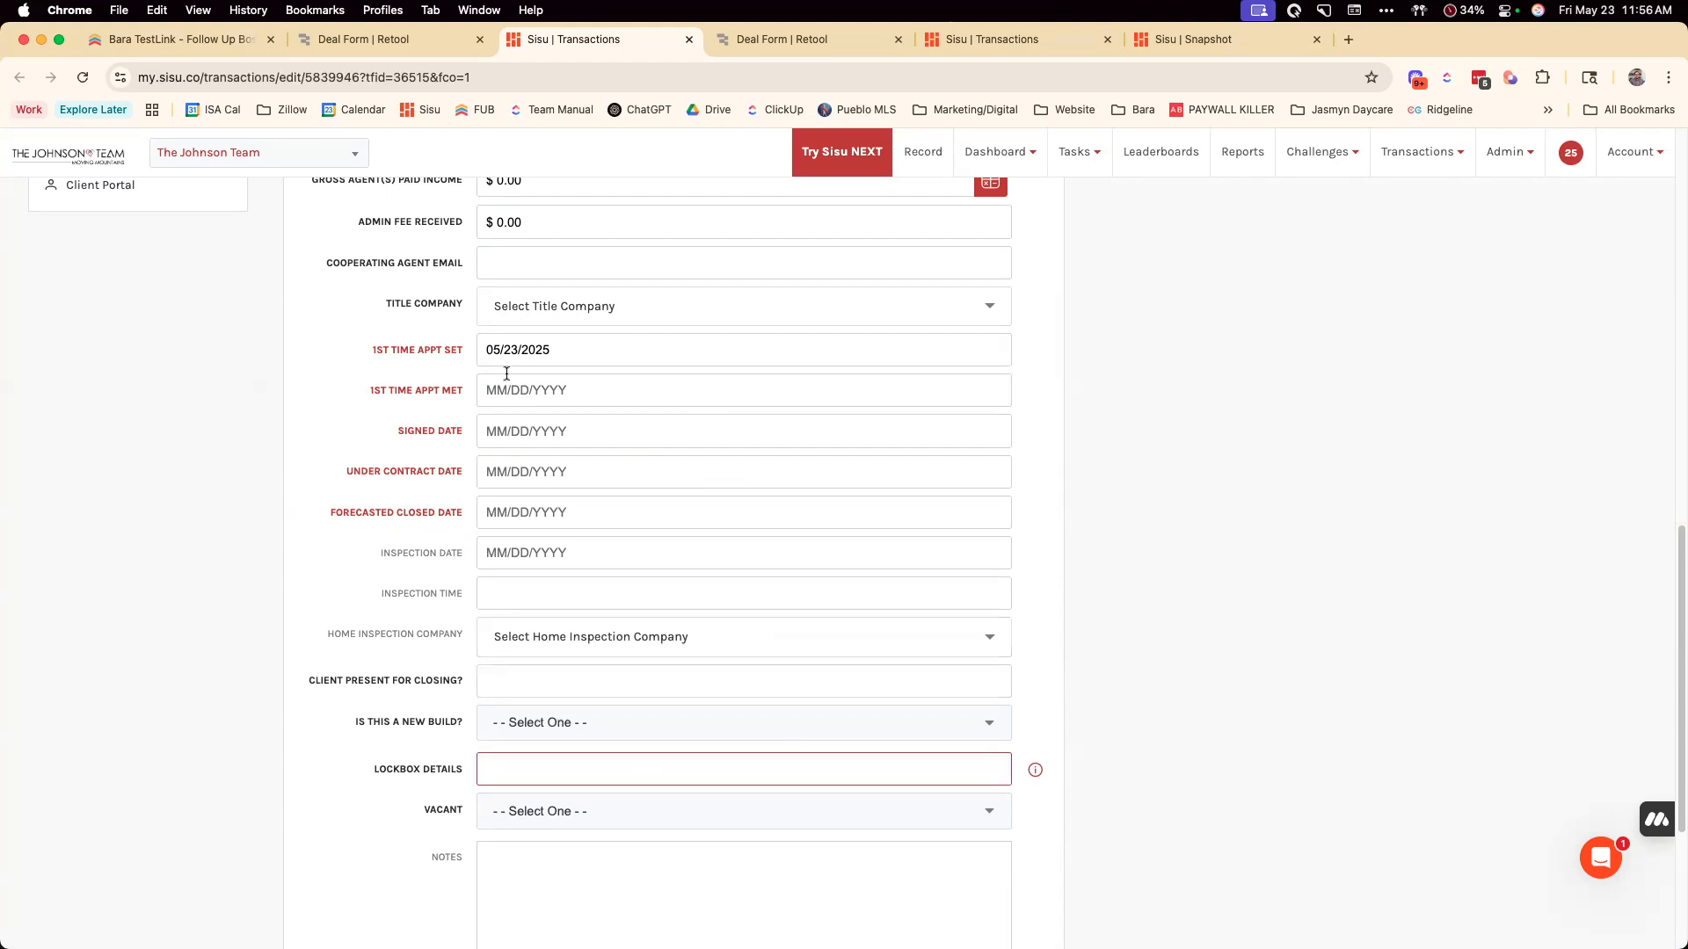
scroll(712, 335, "down", 2)
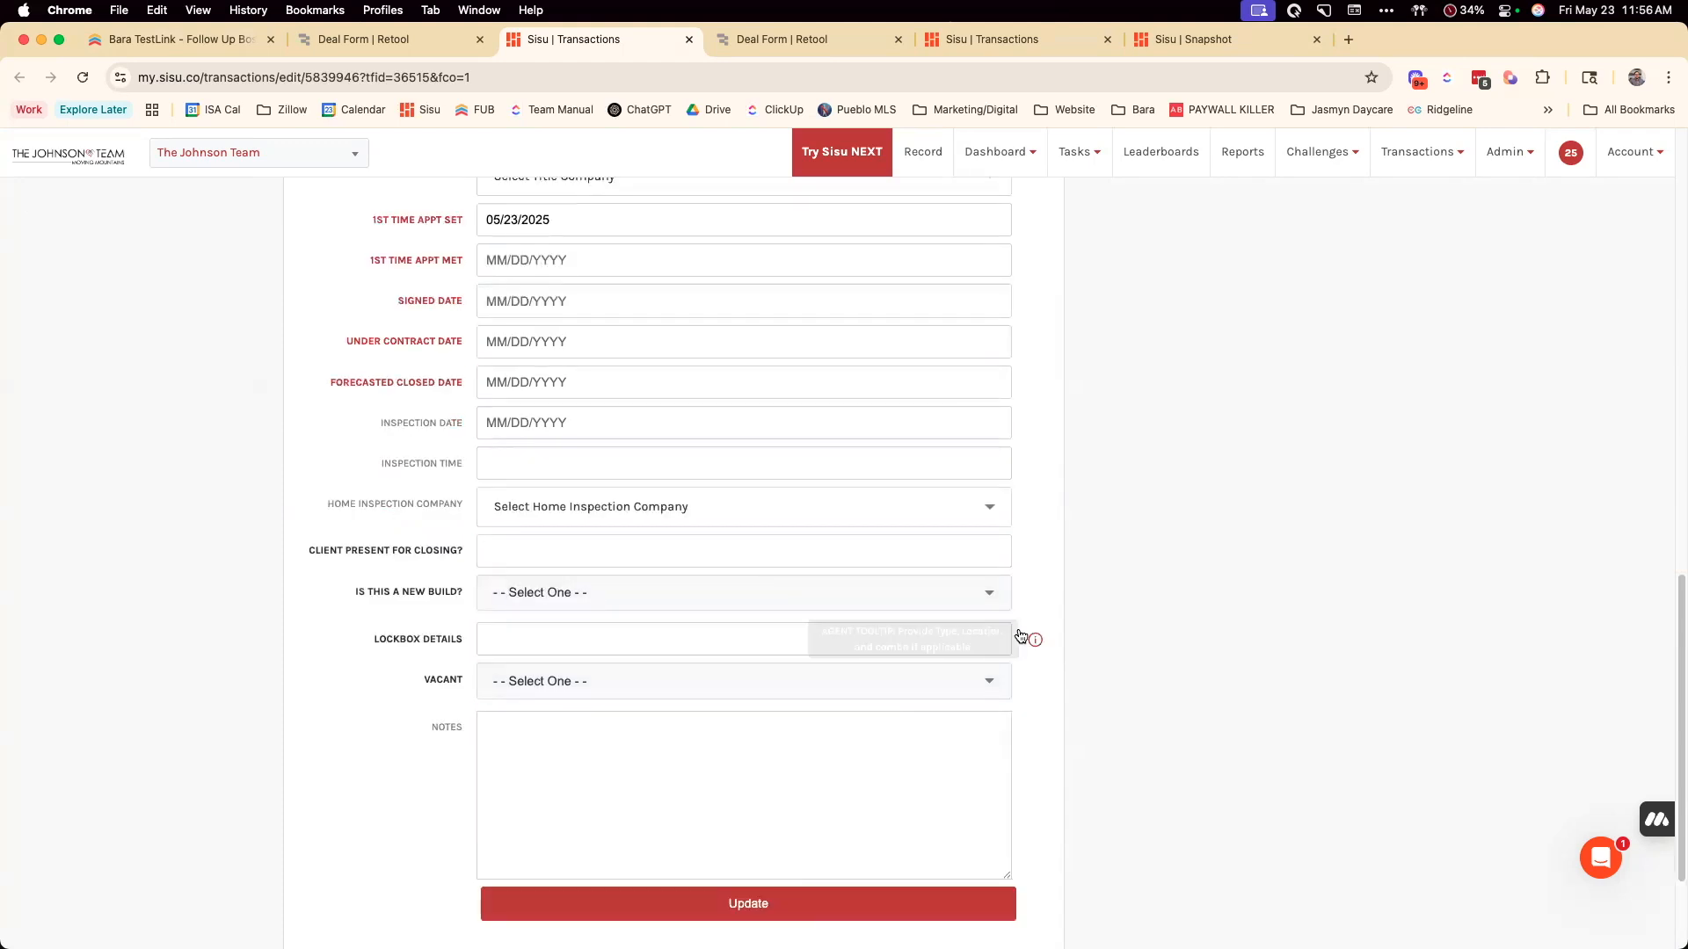
scroll(1022, 637, "up", 15)
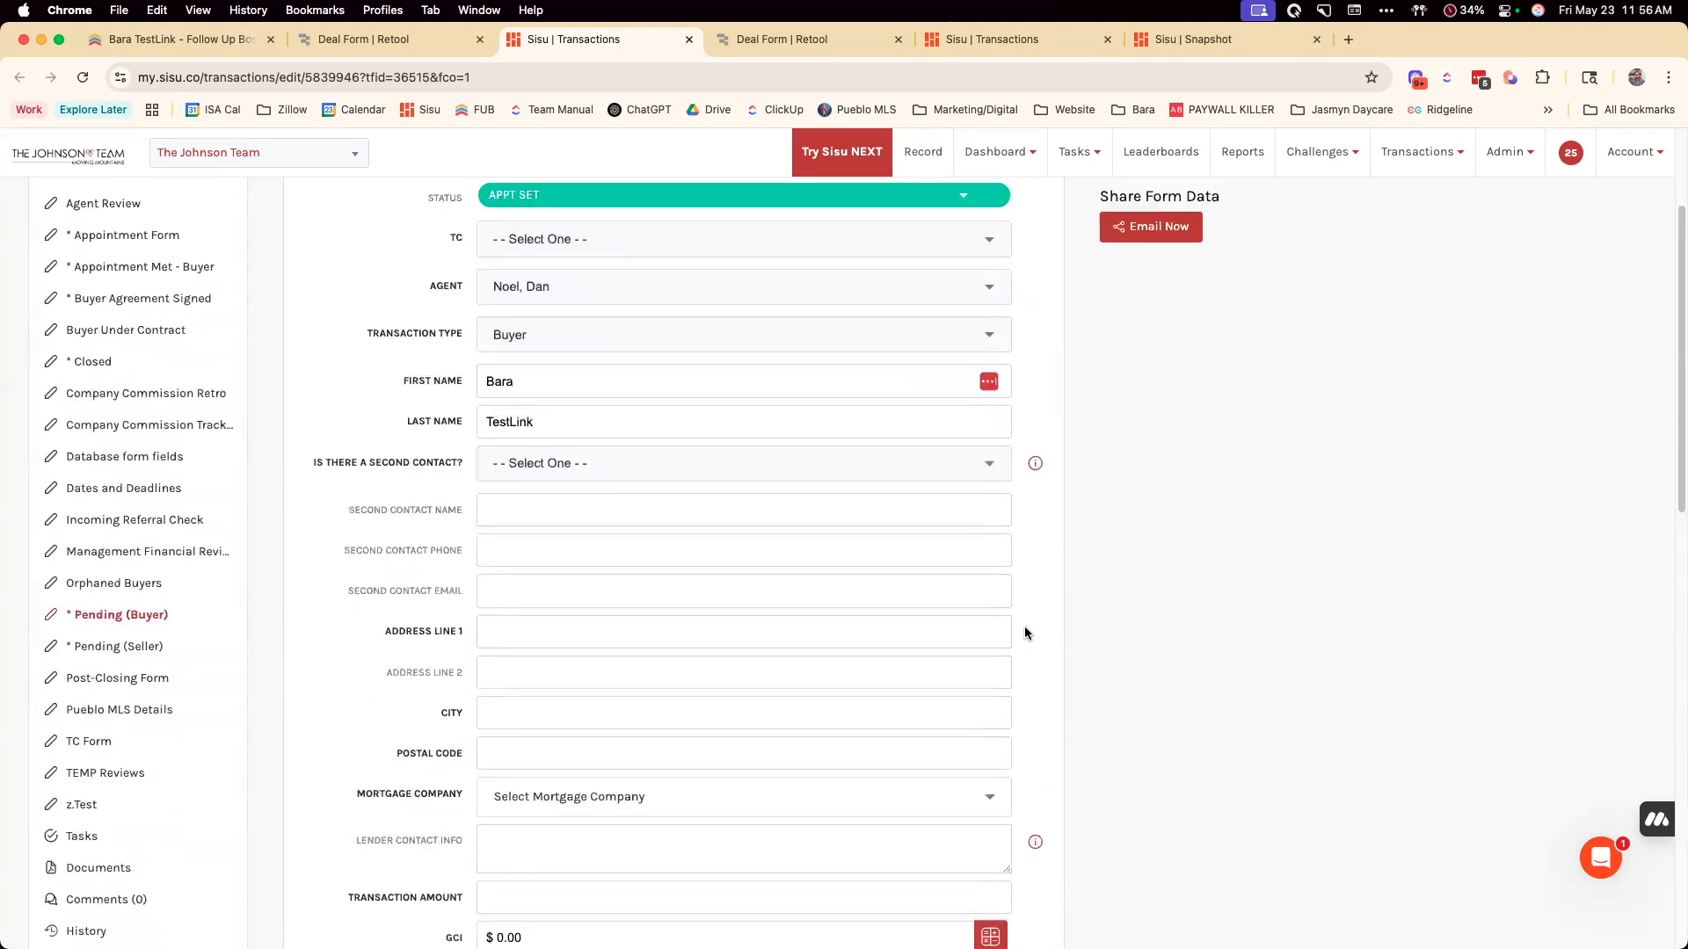
scroll(1024, 626, "up", 3)
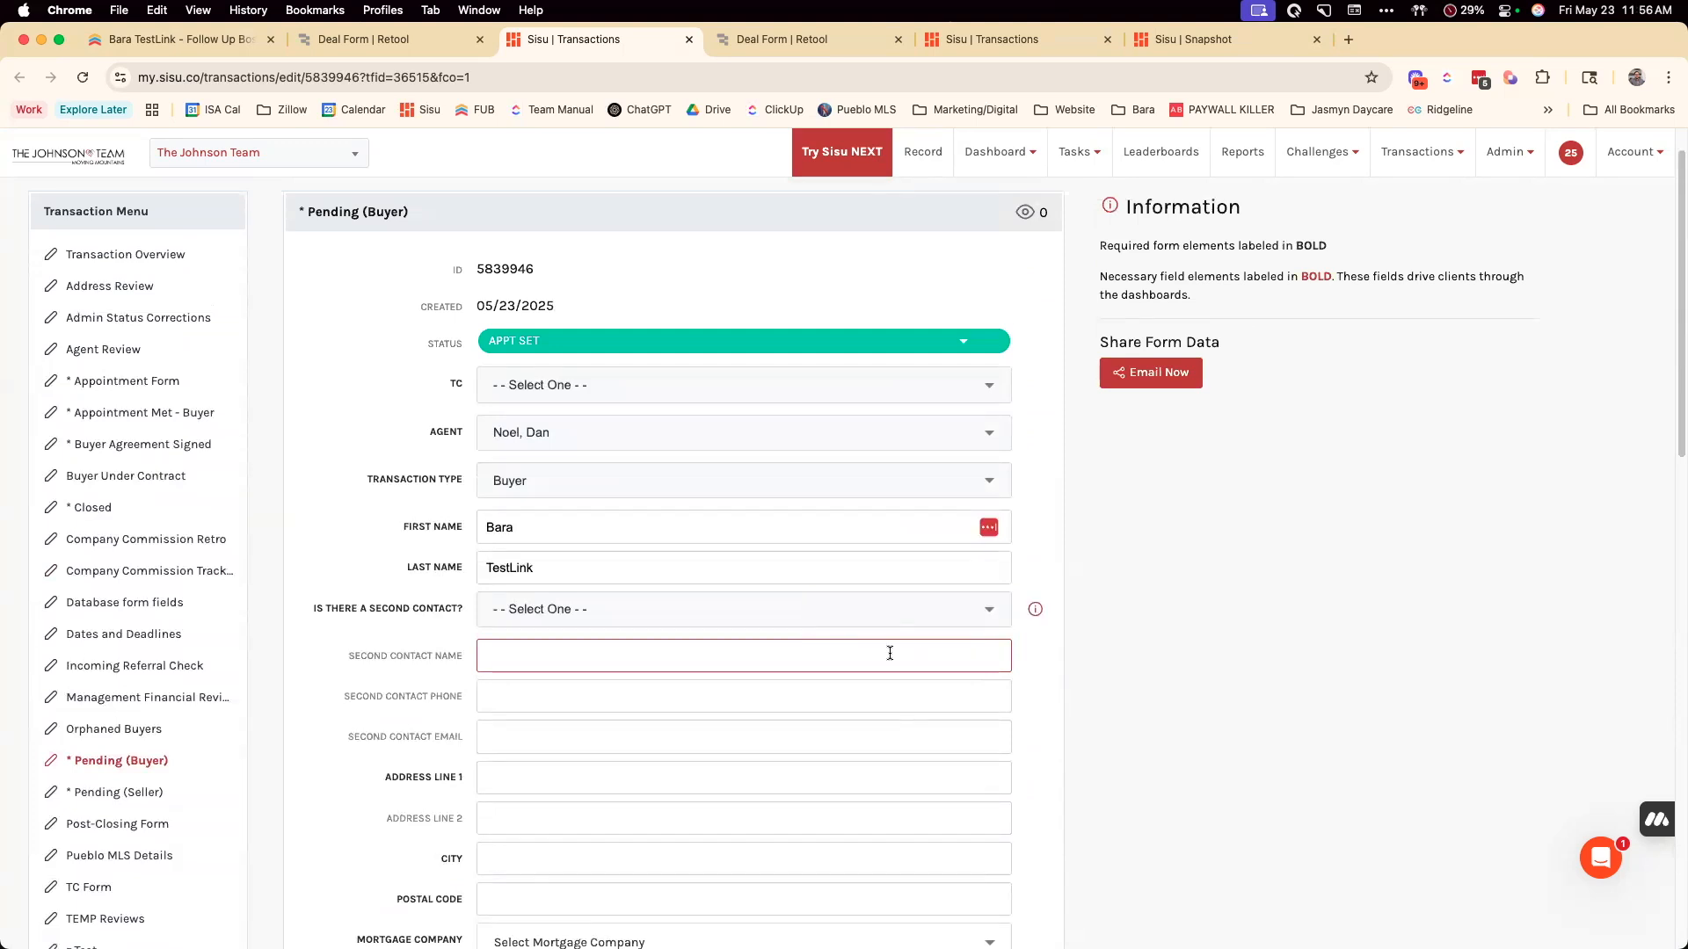
scroll(890, 654, "down", 9)
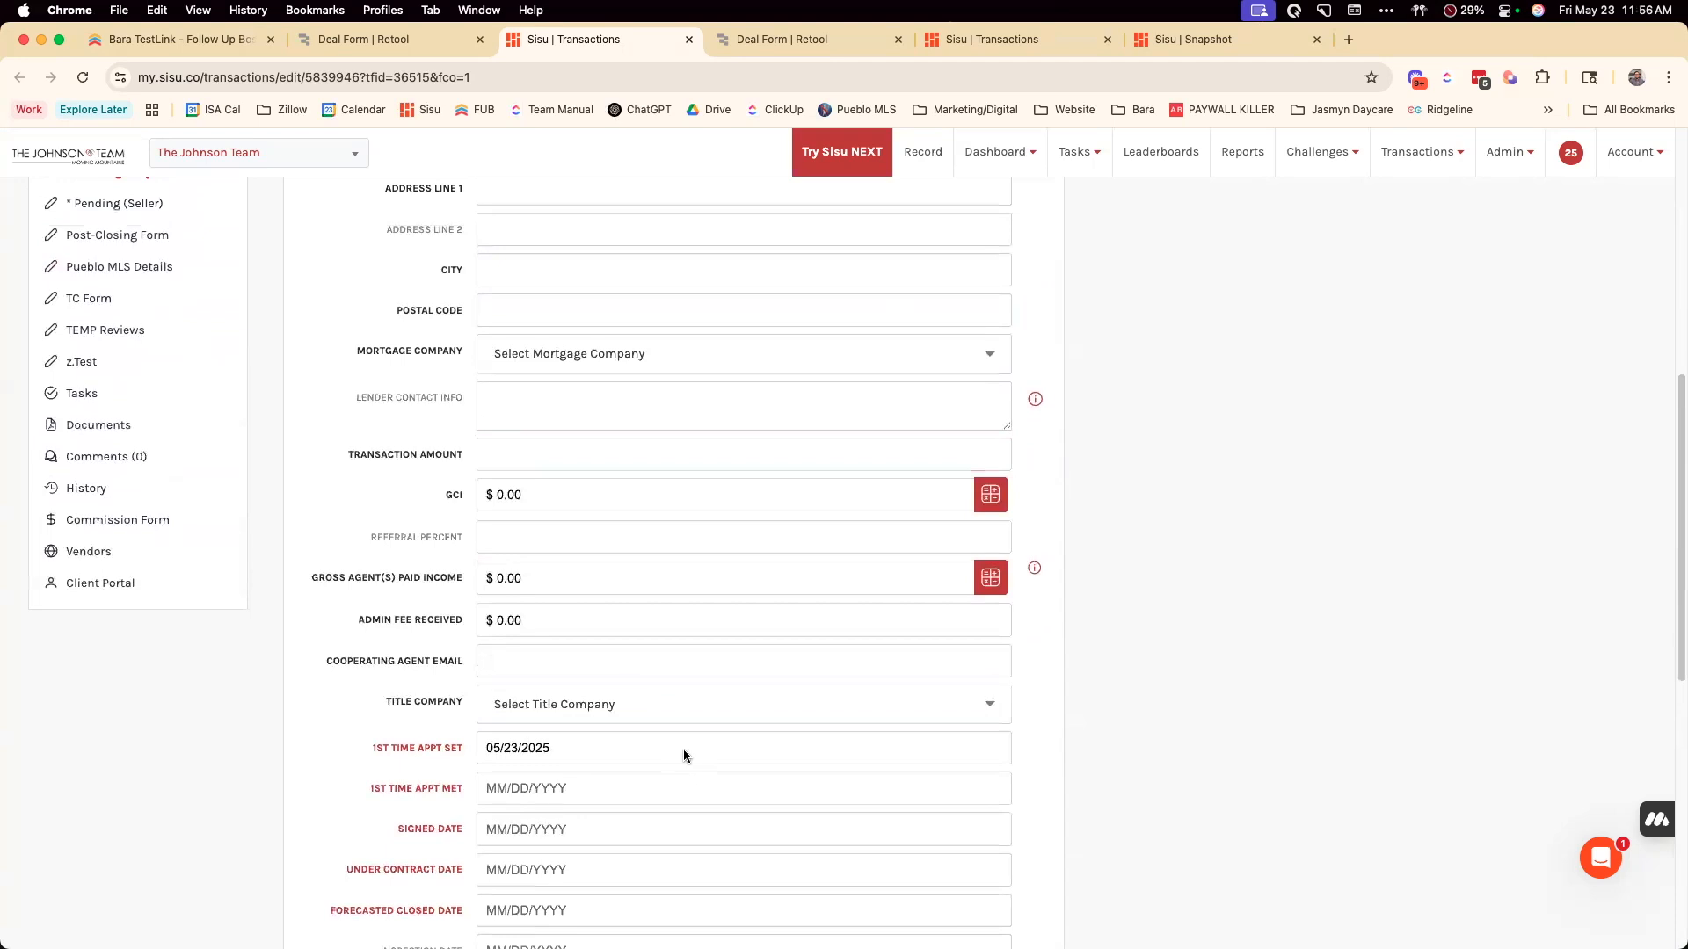
scroll(689, 758, "down", 9)
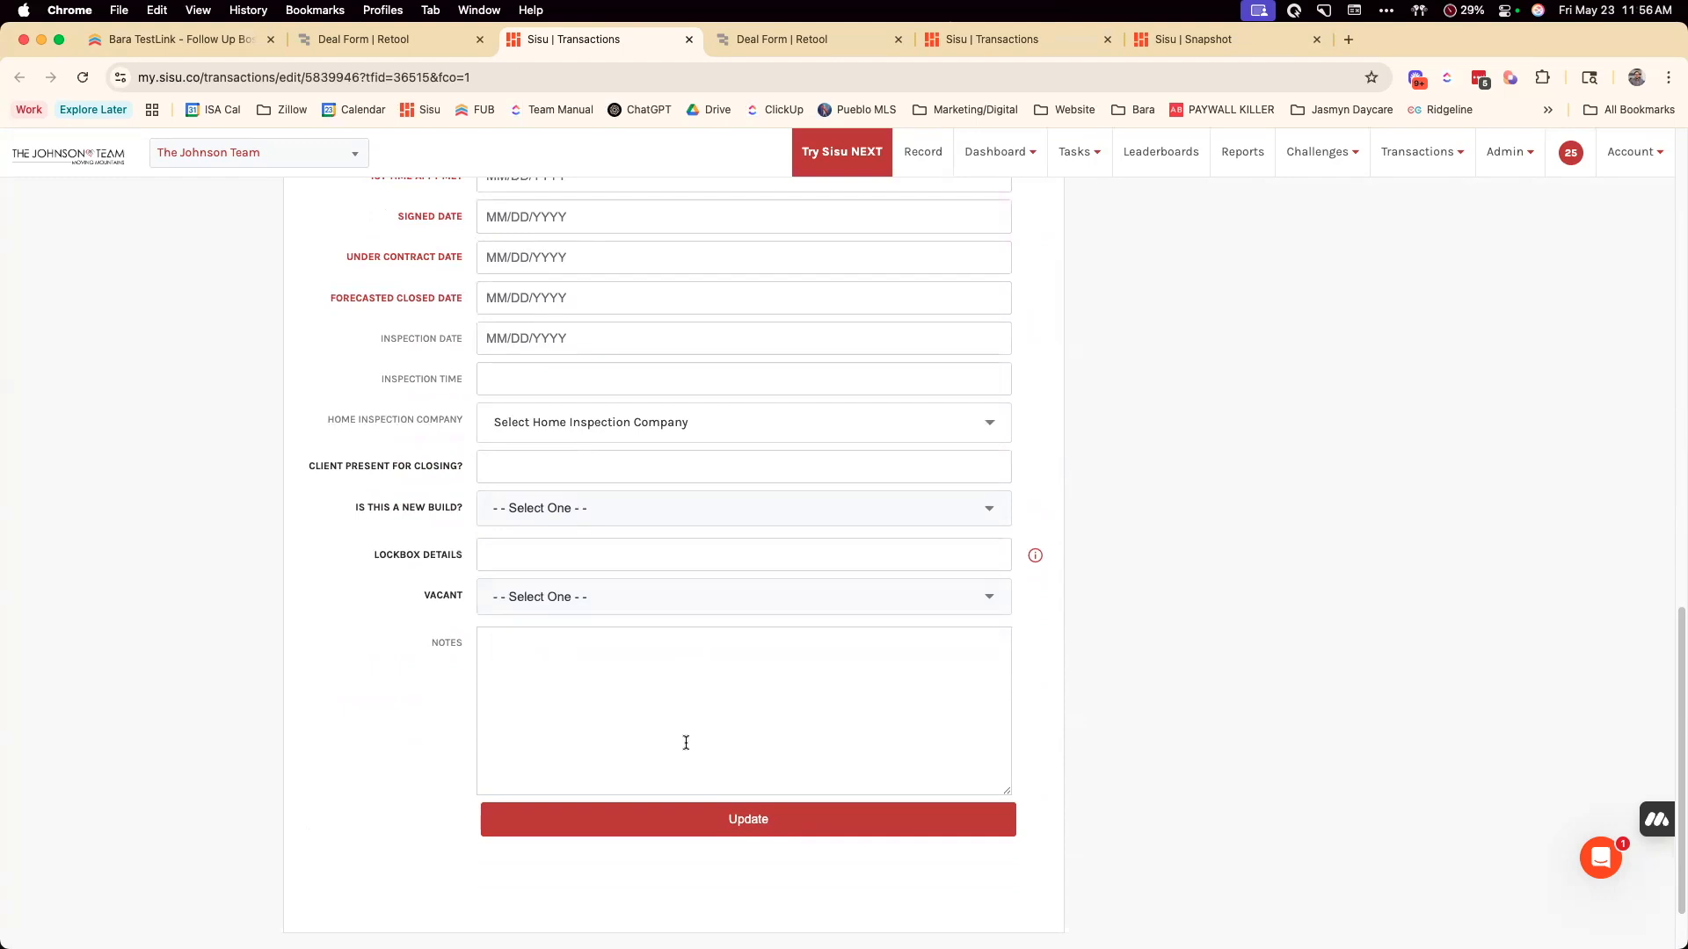
scroll(686, 736, "up", 10)
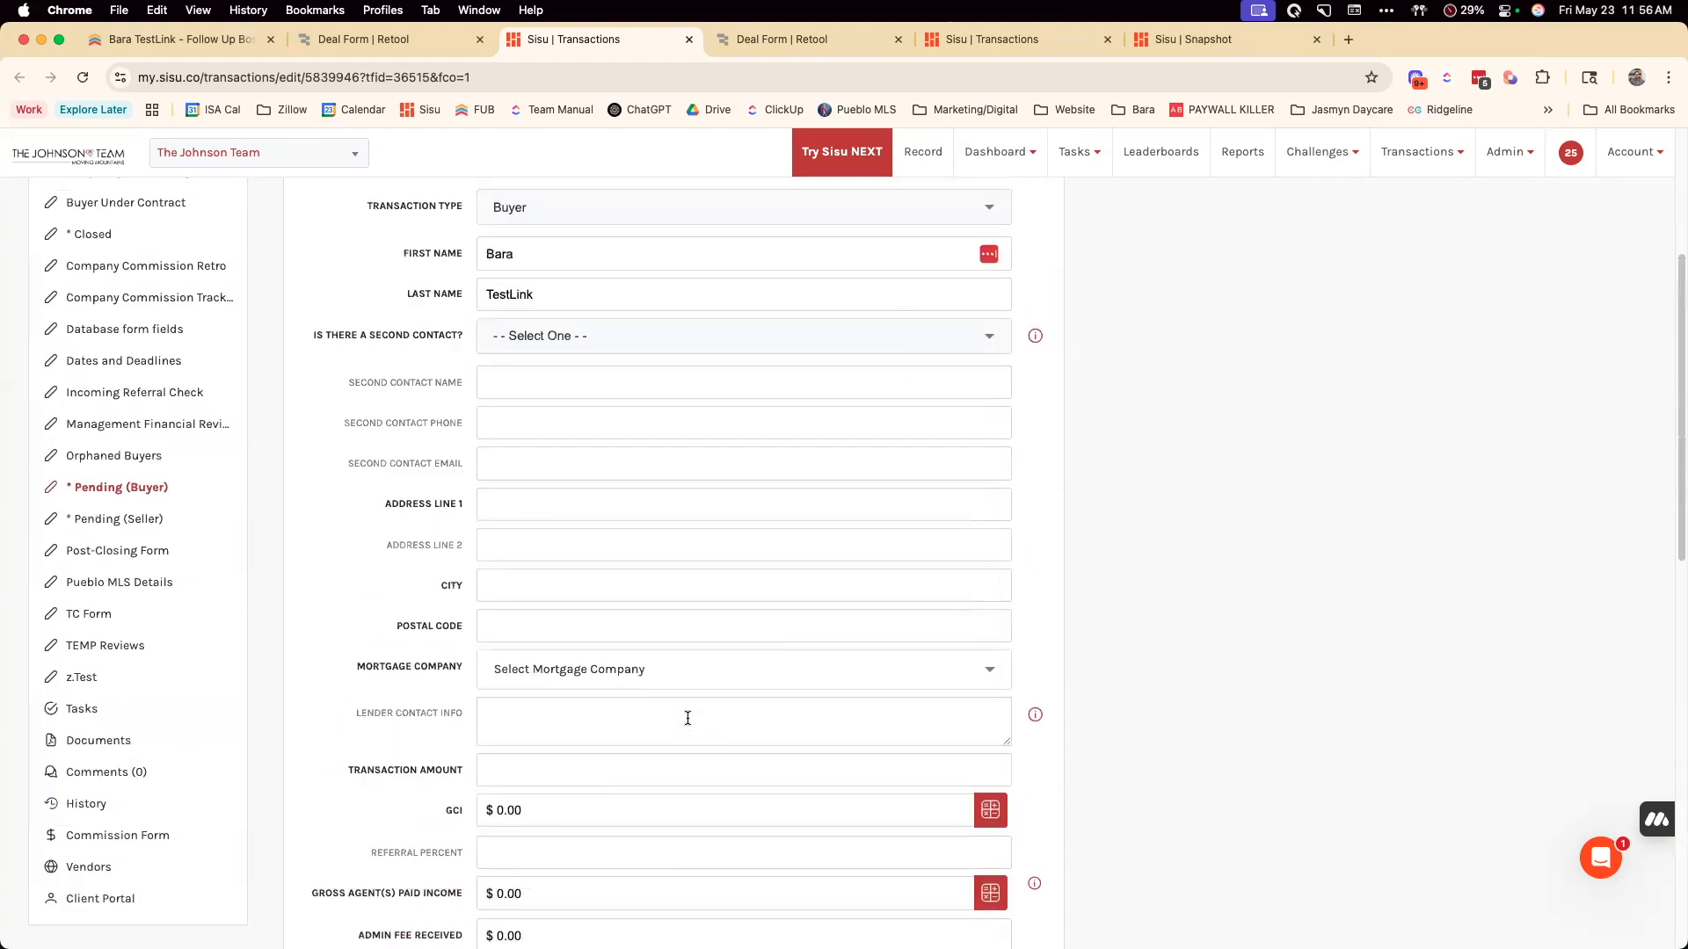
scroll(688, 718, "up", 4)
left_click(687, 718)
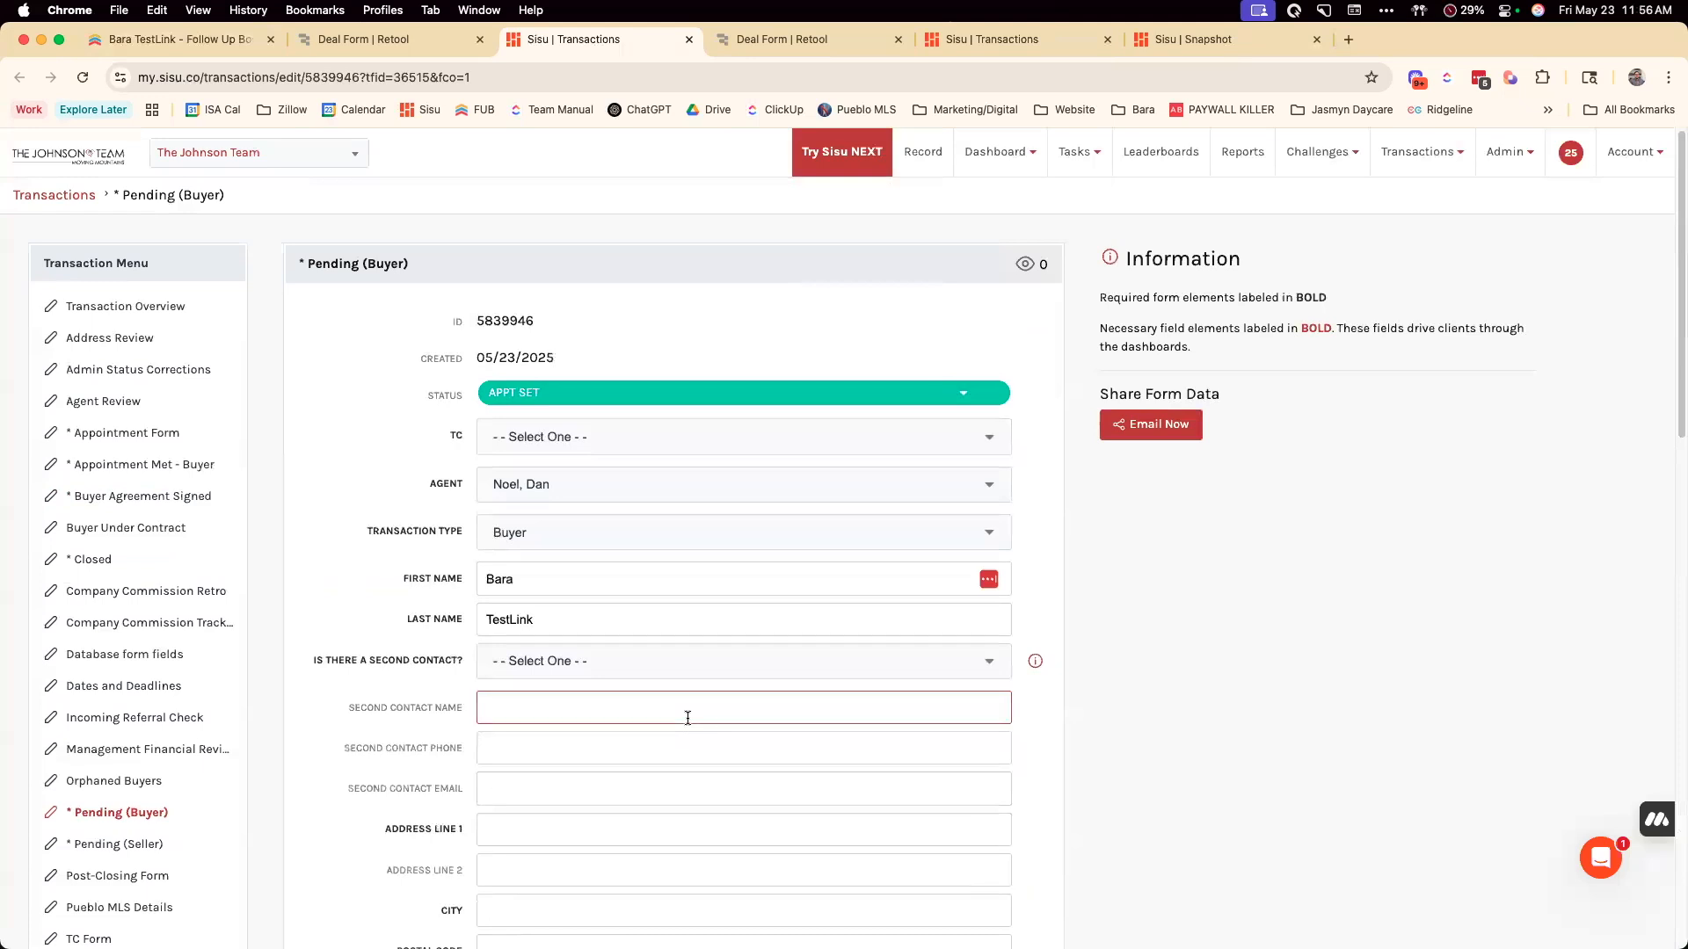